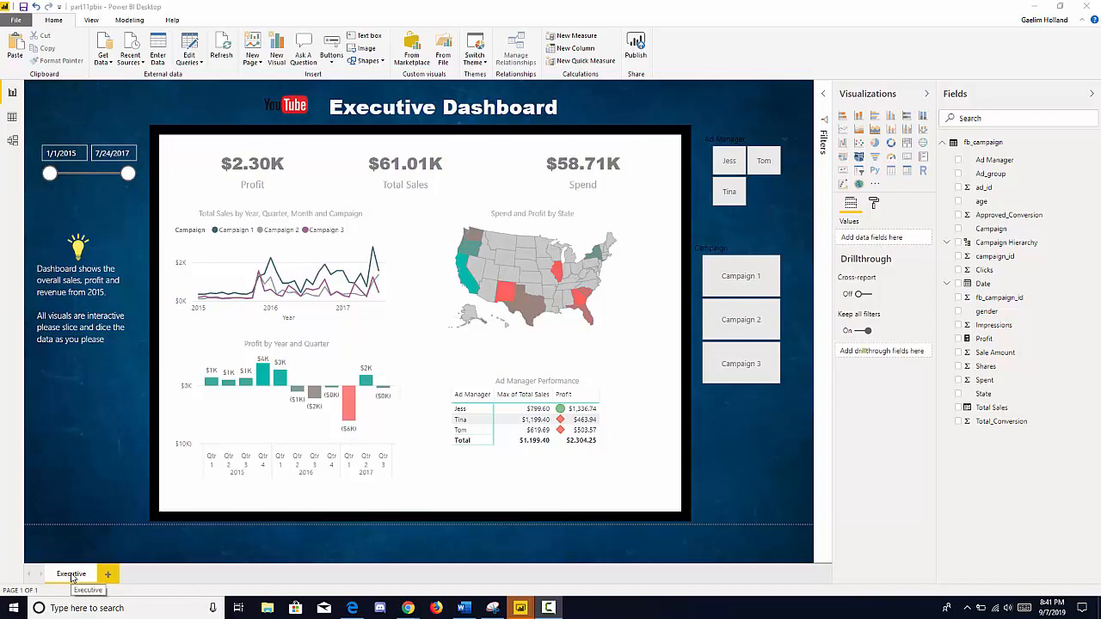
# - Add a new report page and rename it Operational
pyautogui.doubleClick(72, 574)
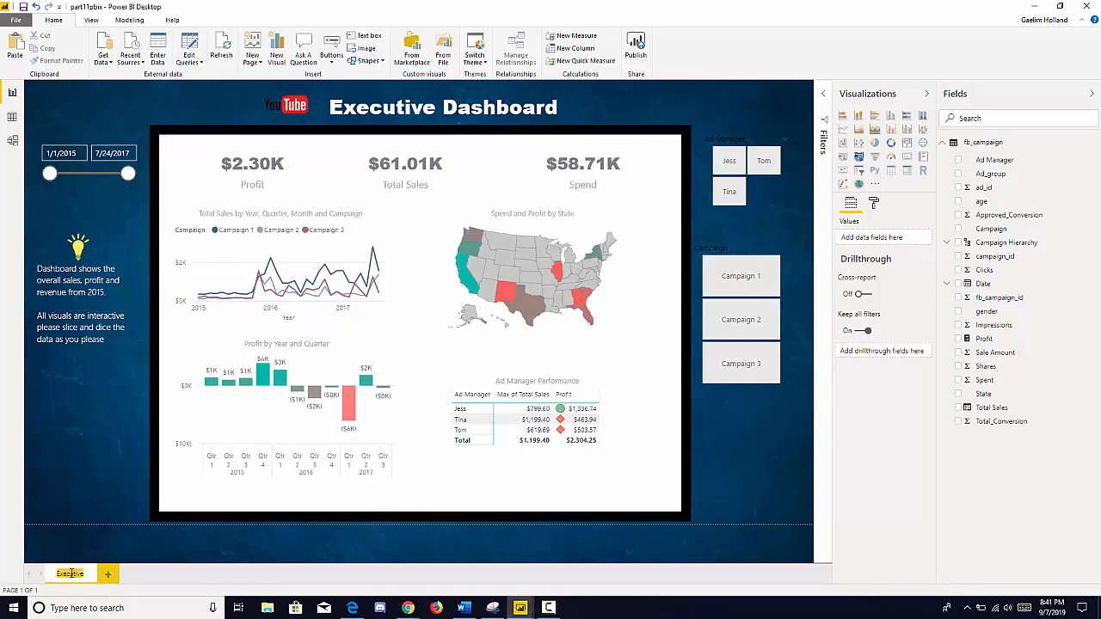
pyautogui.click(71, 574)
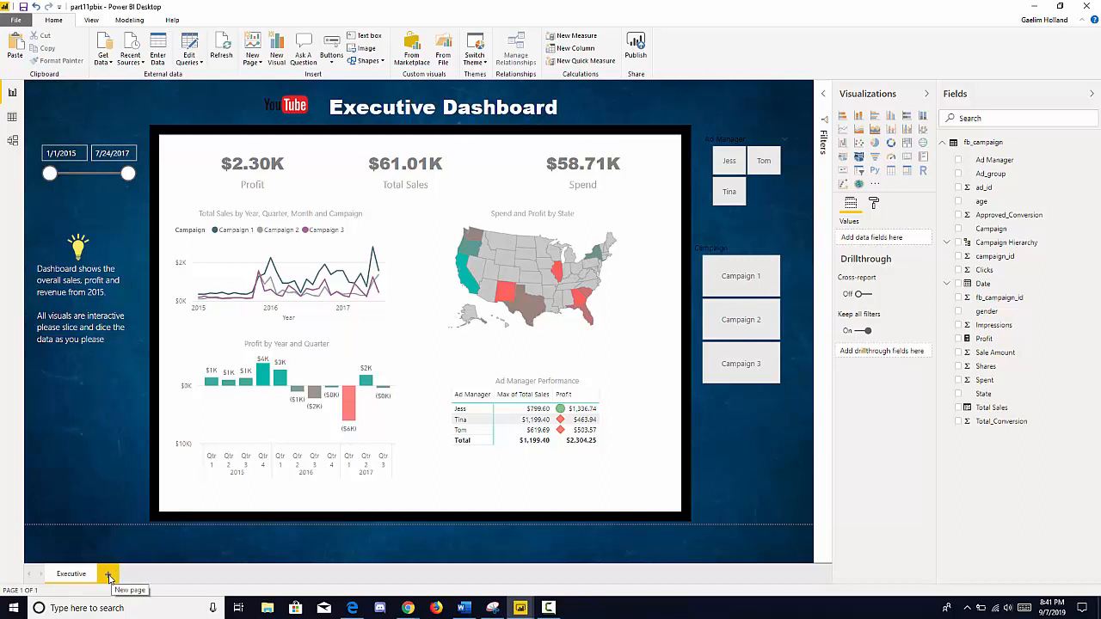
pyautogui.click(109, 574)
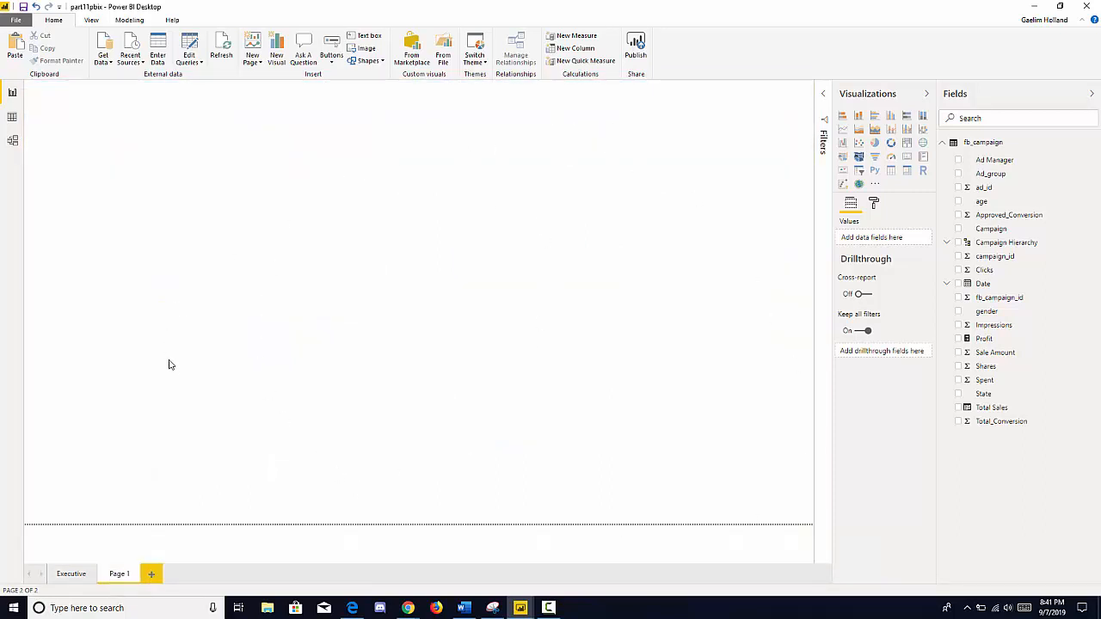
pyautogui.click(72, 576)
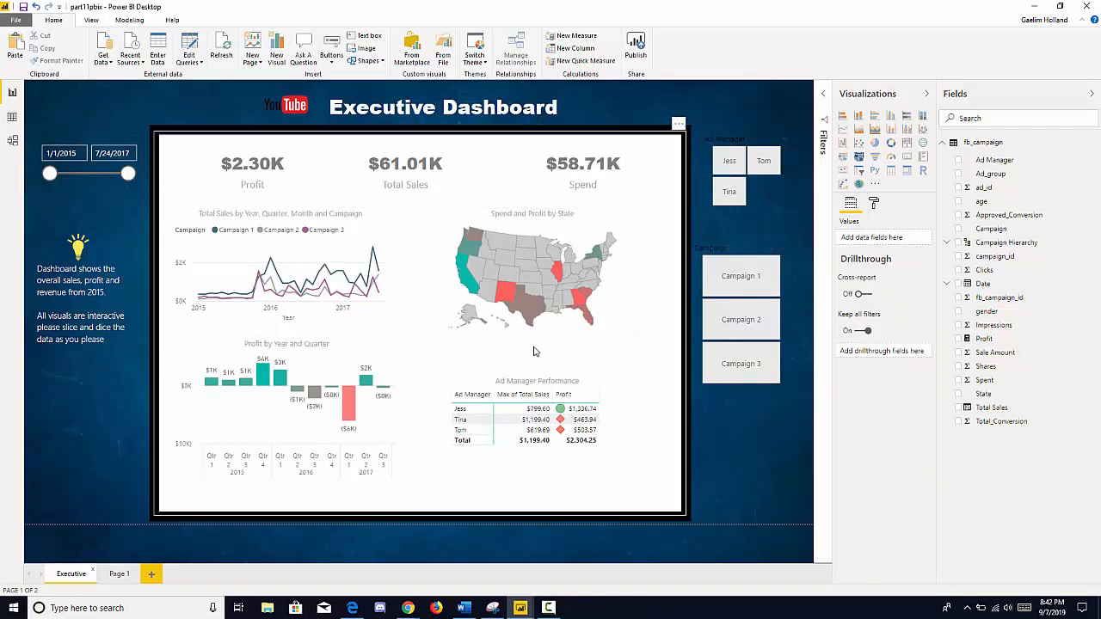
pyautogui.click(118, 573)
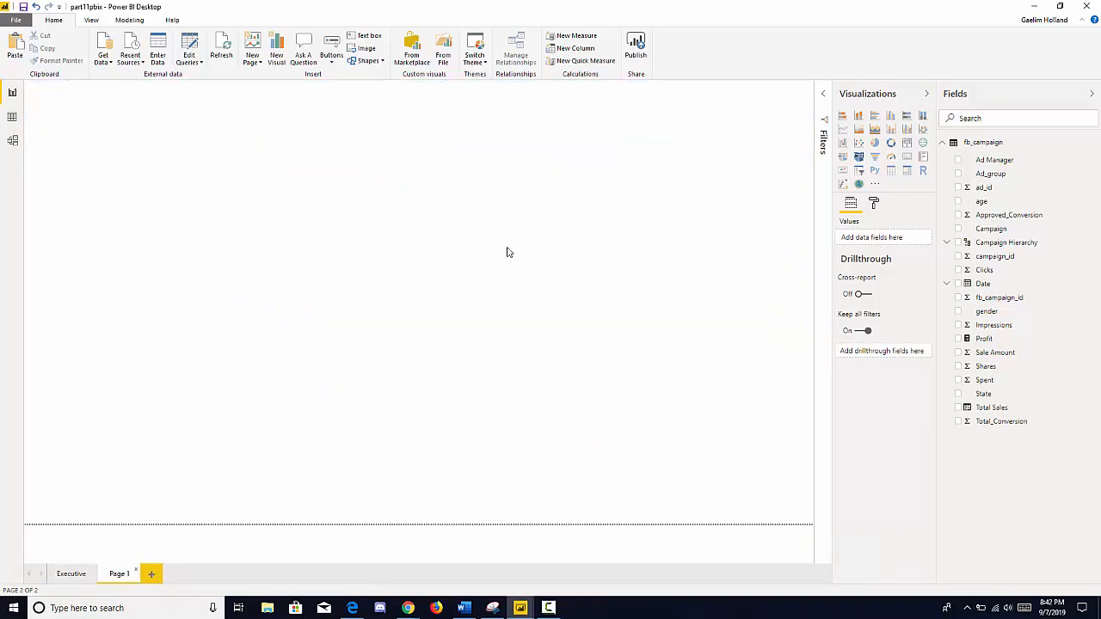
pyautogui.doubleClick(117, 576)
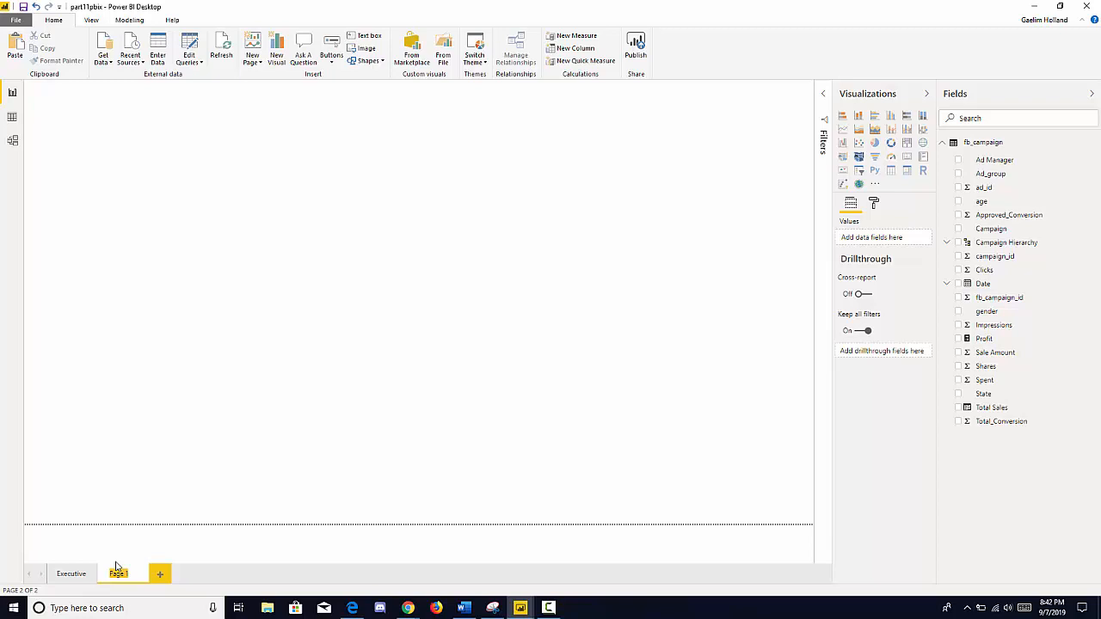
pyautogui.write('Operational')
pyautogui.press('Return')
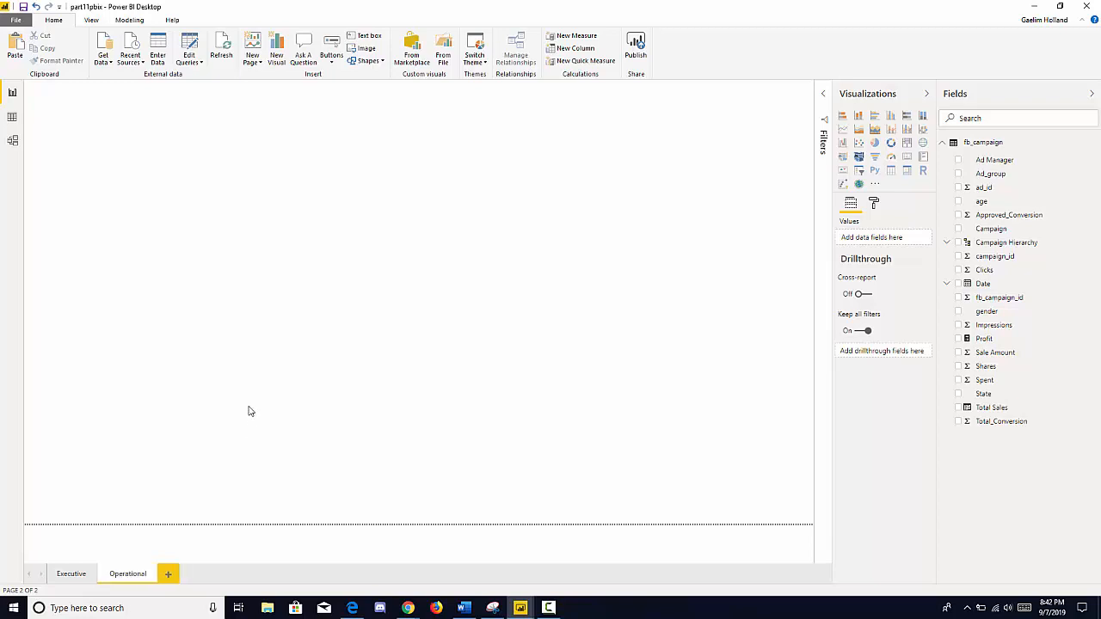
# - Compare the Executive page with the Operational page and inspect California's details on the Spend and Profit by State map
pyautogui.click(73, 575)
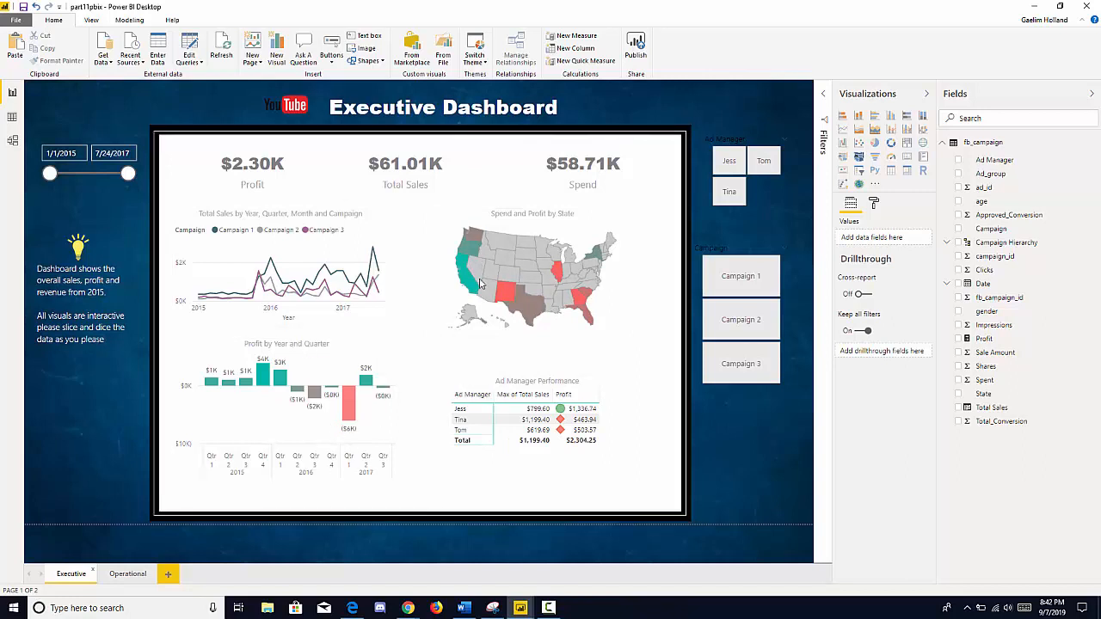
pyautogui.click(135, 575)
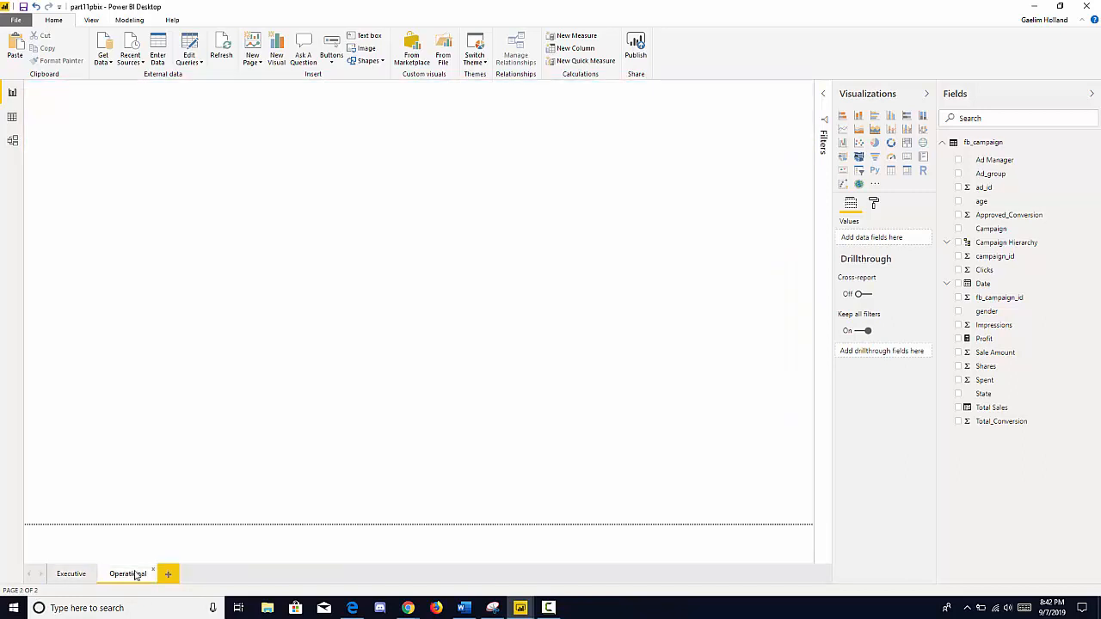
pyautogui.click(69, 574)
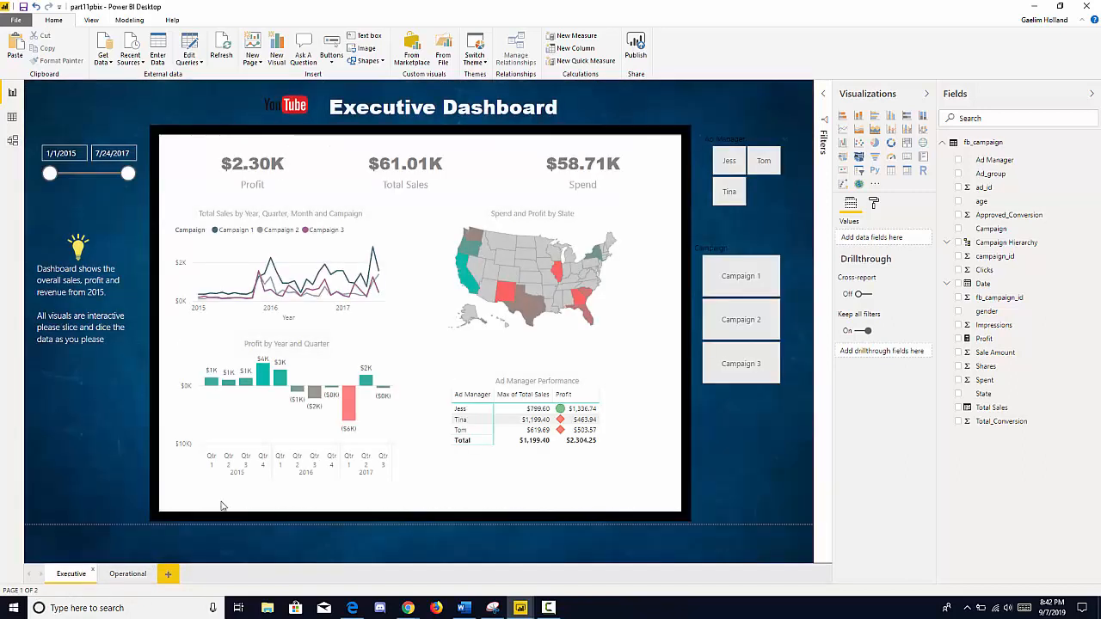
pyautogui.moveTo(464, 280)
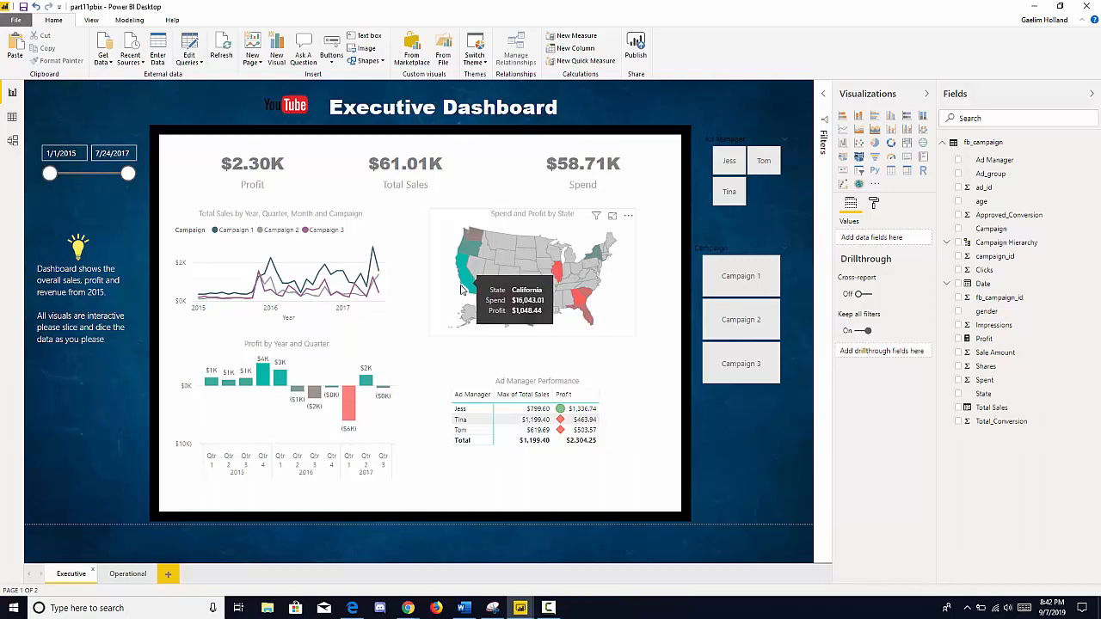
pyautogui.click(126, 575)
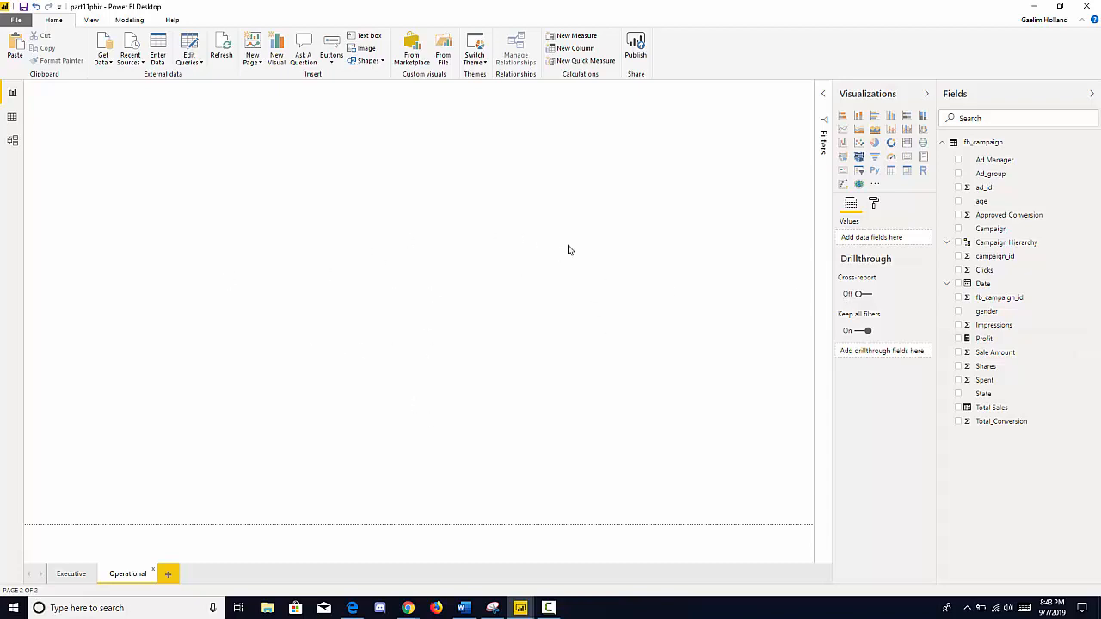
# - Build a pie chart of Total Sales by State on the Operational page and position it in the page's upper-left area
pyautogui.click(958, 396)
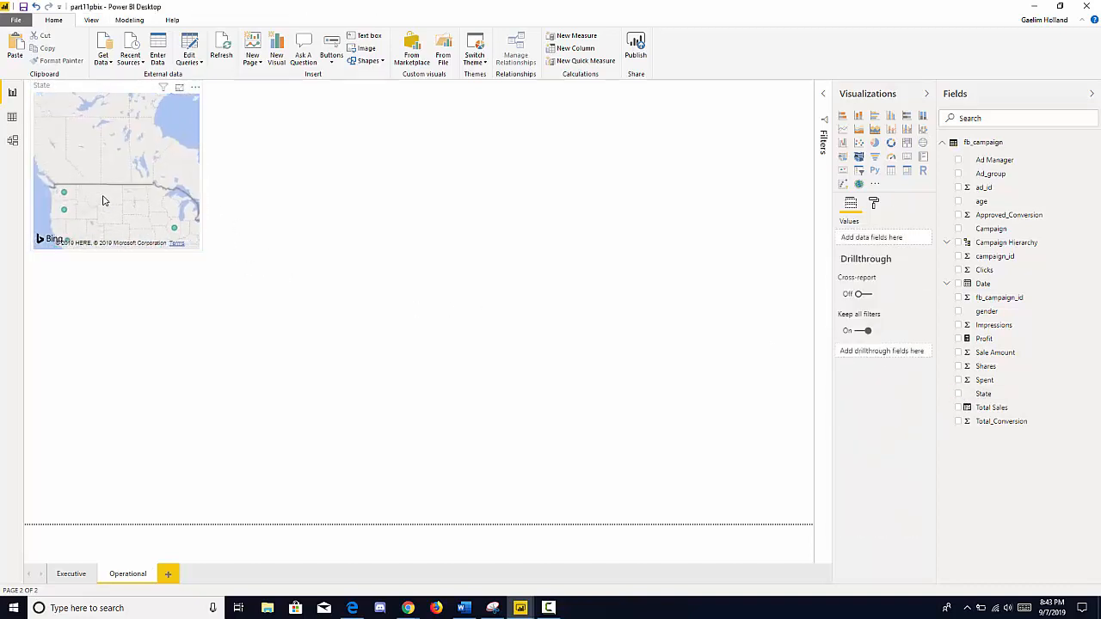
pyautogui.click(113, 136)
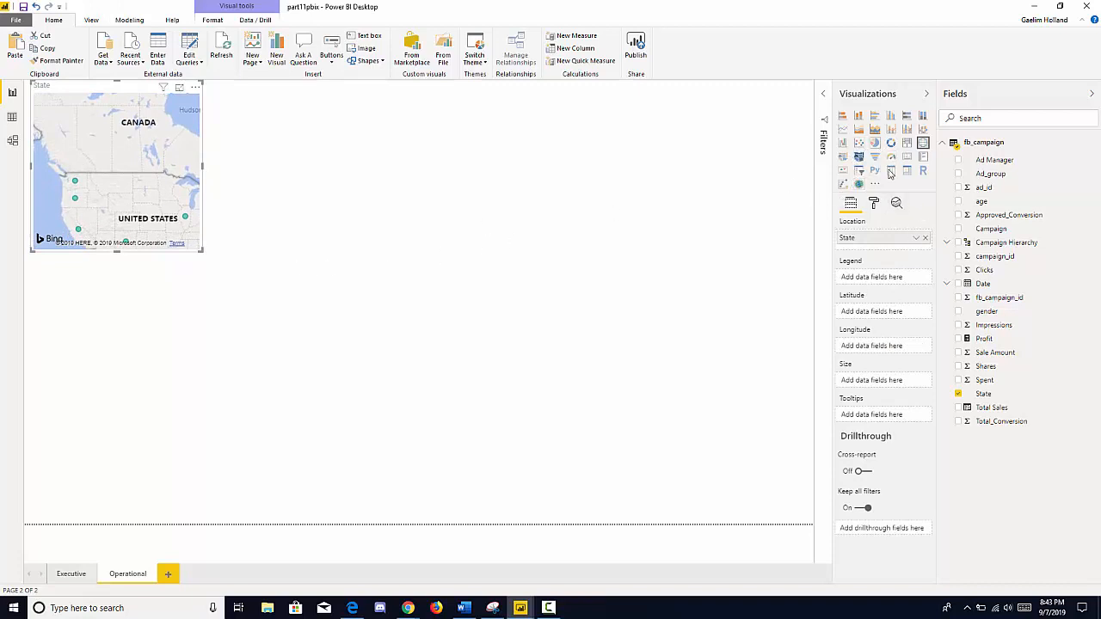
pyautogui.click(957, 407)
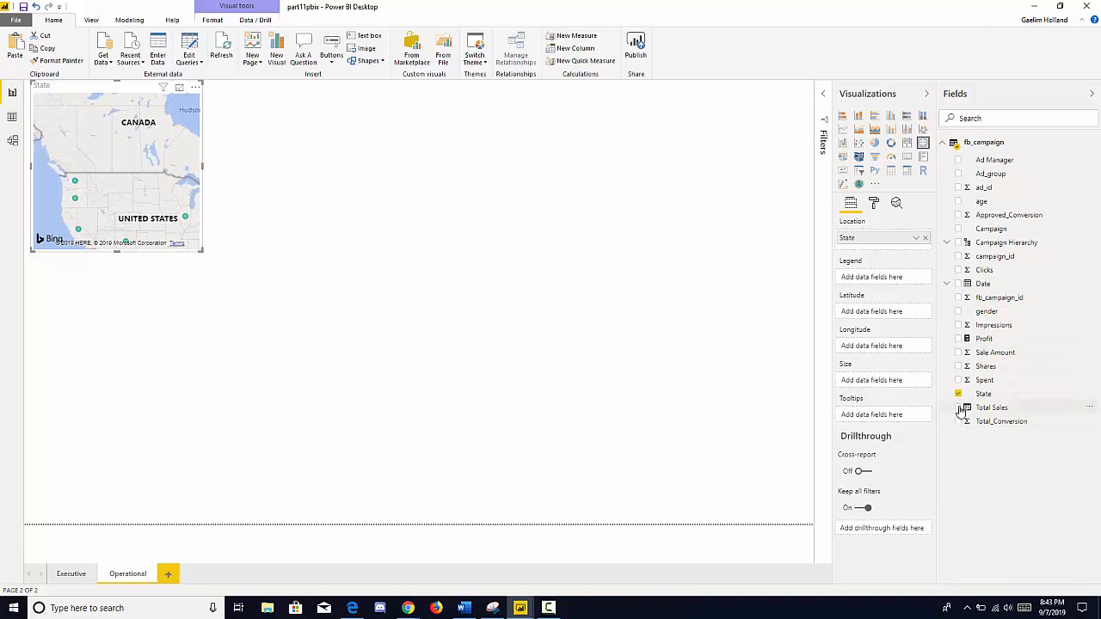
pyautogui.click(874, 143)
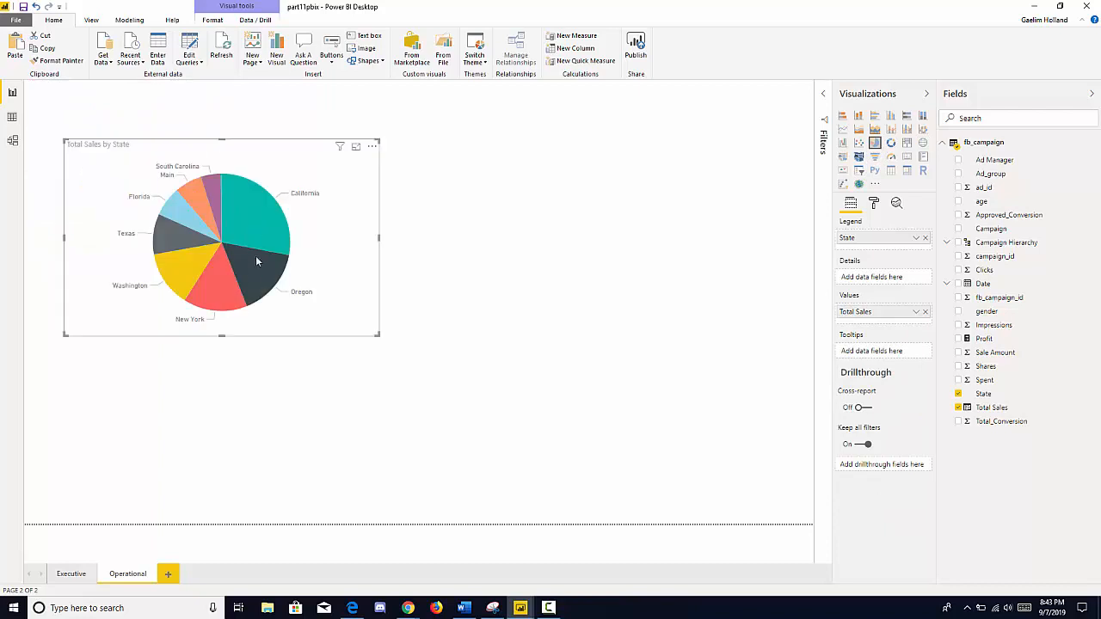
pyautogui.moveTo(215, 253)
pyautogui.mouseDown()
pyautogui.moveTo(270, 331)
pyautogui.moveTo(228, 252)
pyautogui.mouseUp()
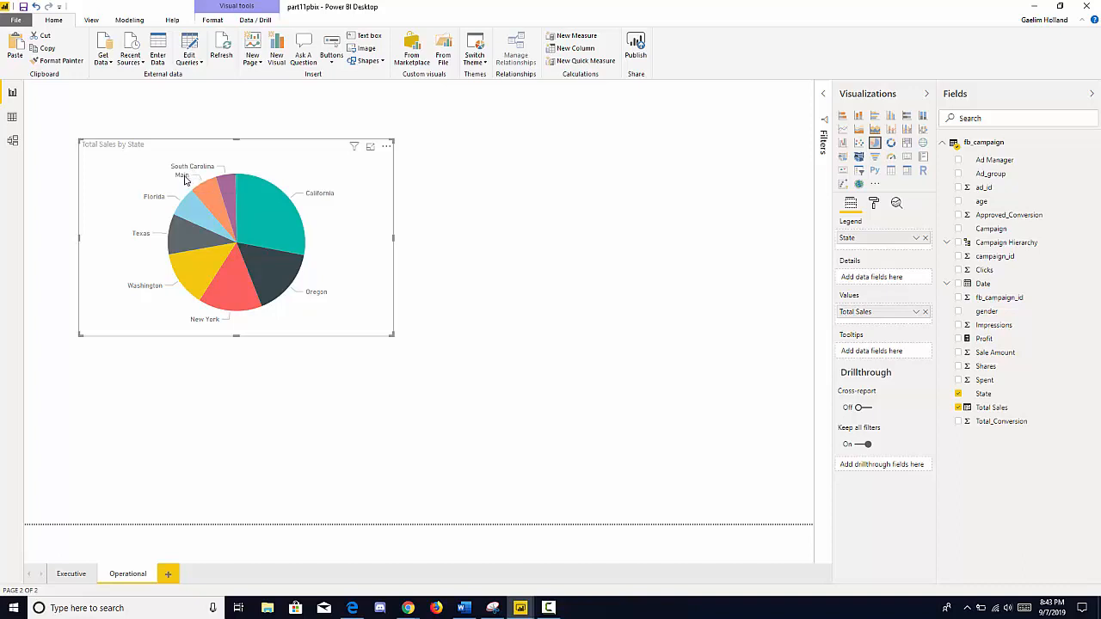
pyautogui.moveTo(226, 162); pyautogui.dragTo(207, 167)
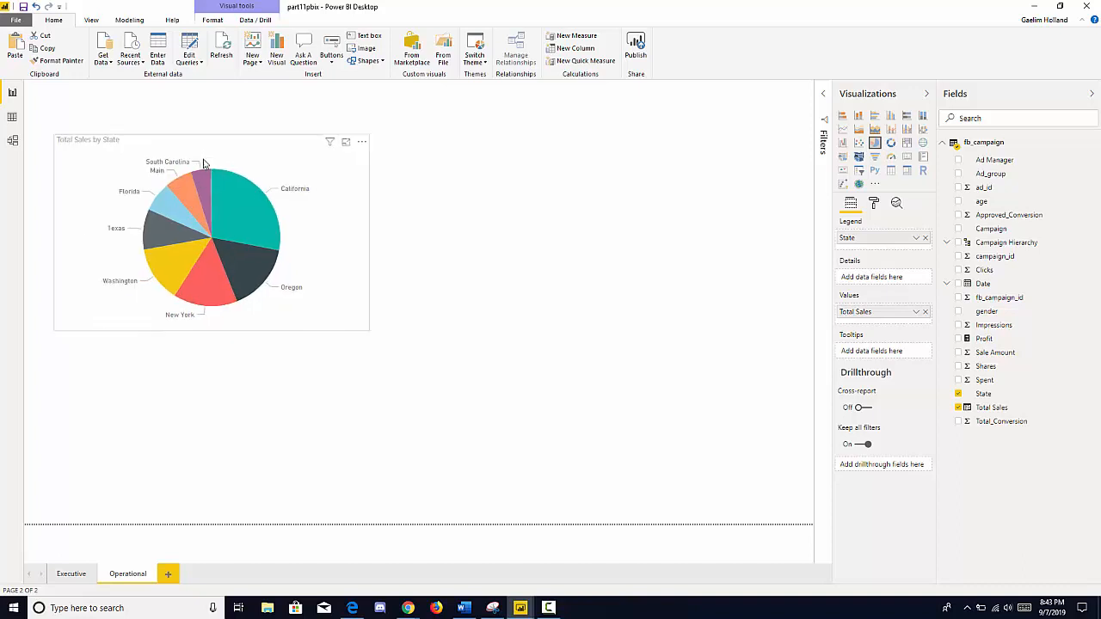
# - Convert the pie chart on the Operational page to a donut chart and replace its Total Sales values with Spent
pyautogui.click(69, 574)
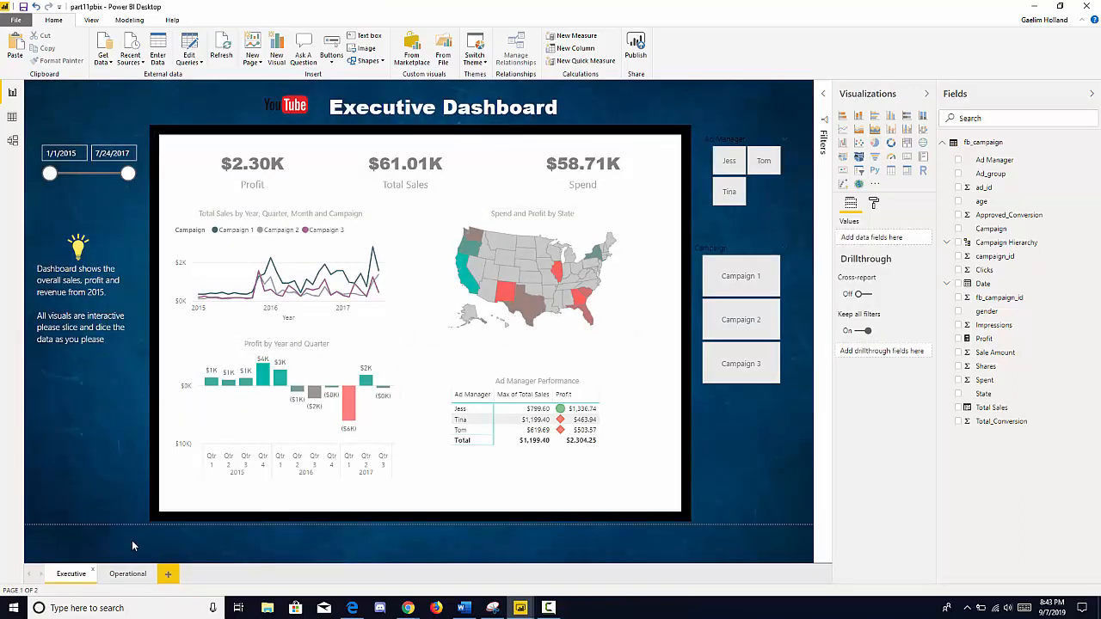
pyautogui.click(121, 576)
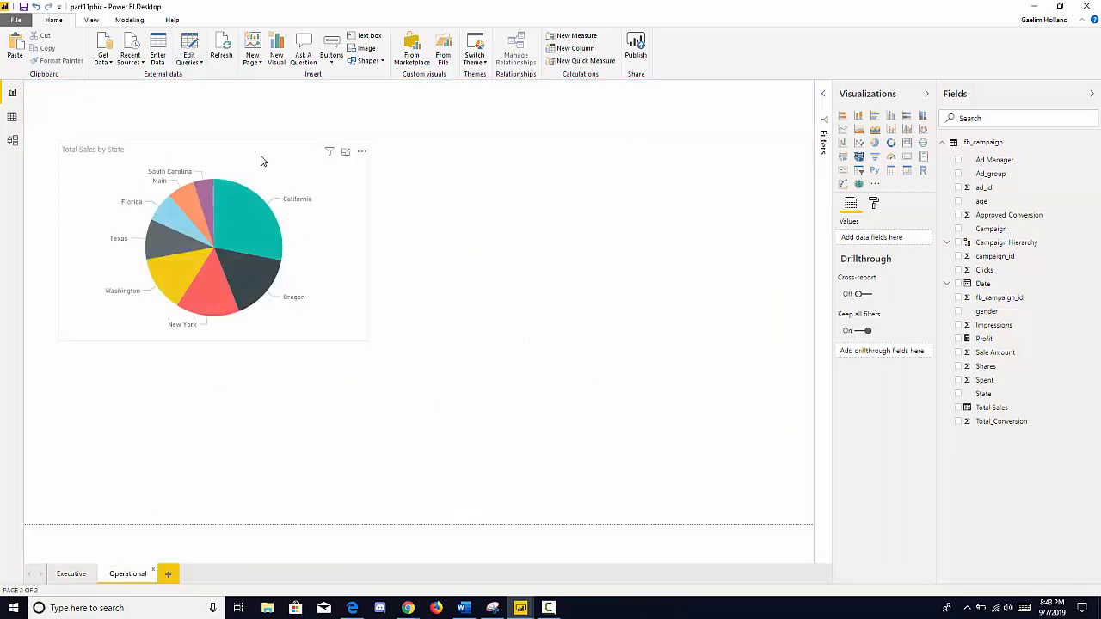
pyautogui.click(227, 301)
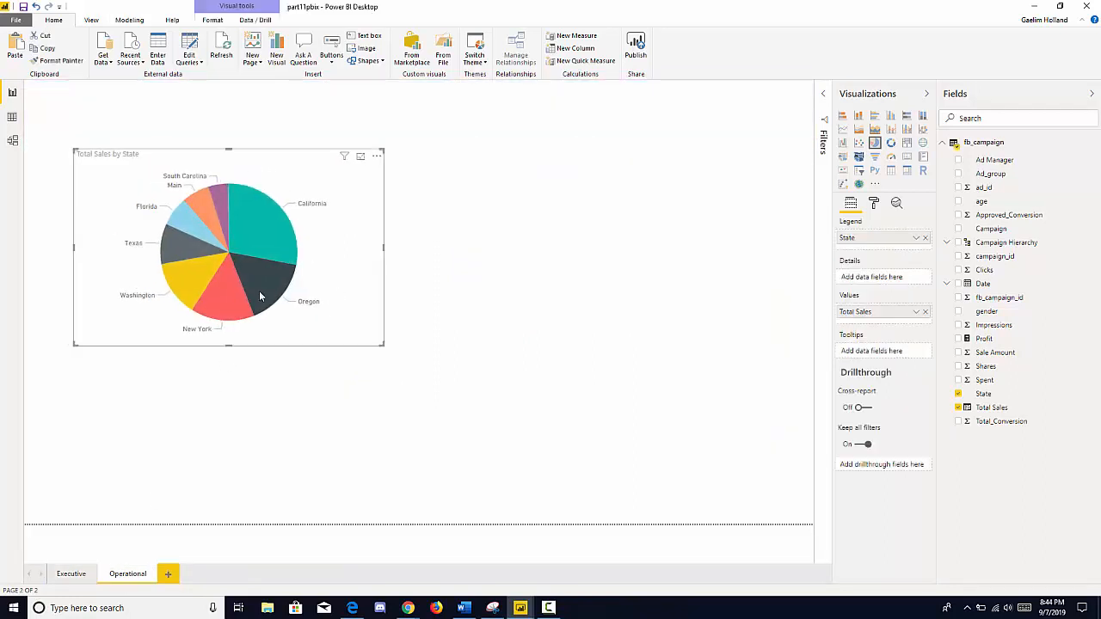
pyautogui.moveTo(350, 335); pyautogui.dragTo(326, 345)
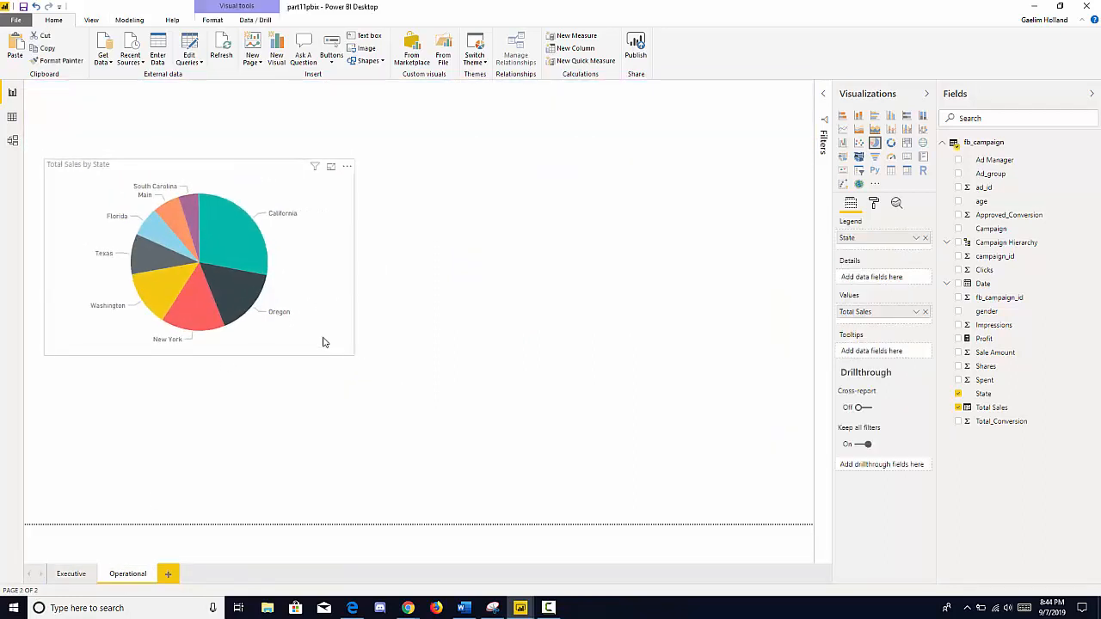
pyautogui.click(891, 144)
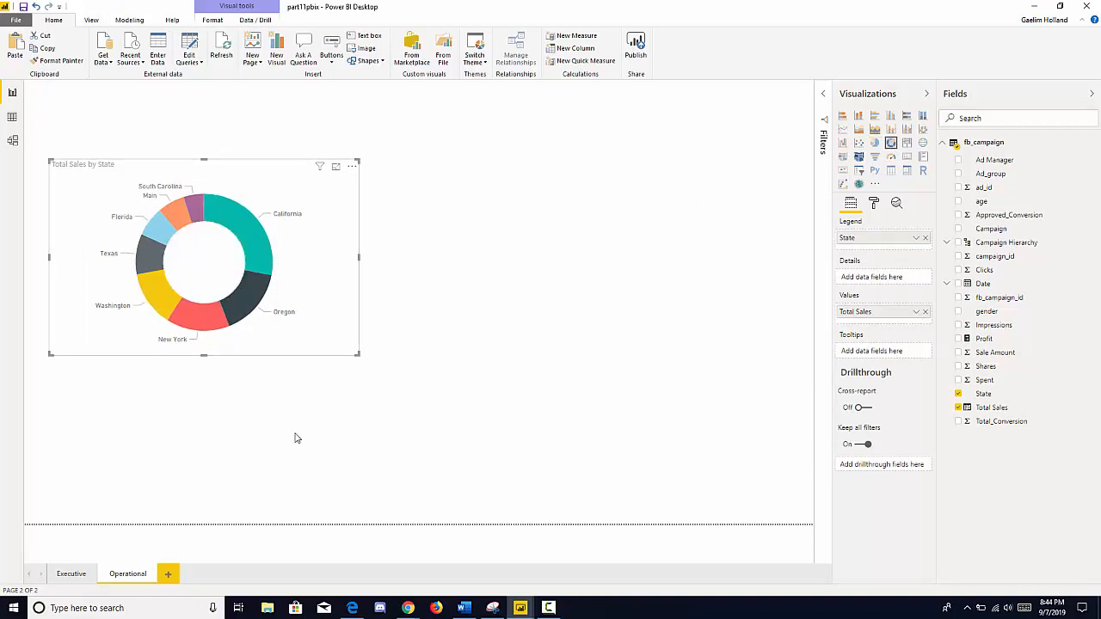
pyautogui.moveTo(256, 324); pyautogui.dragTo(263, 340)
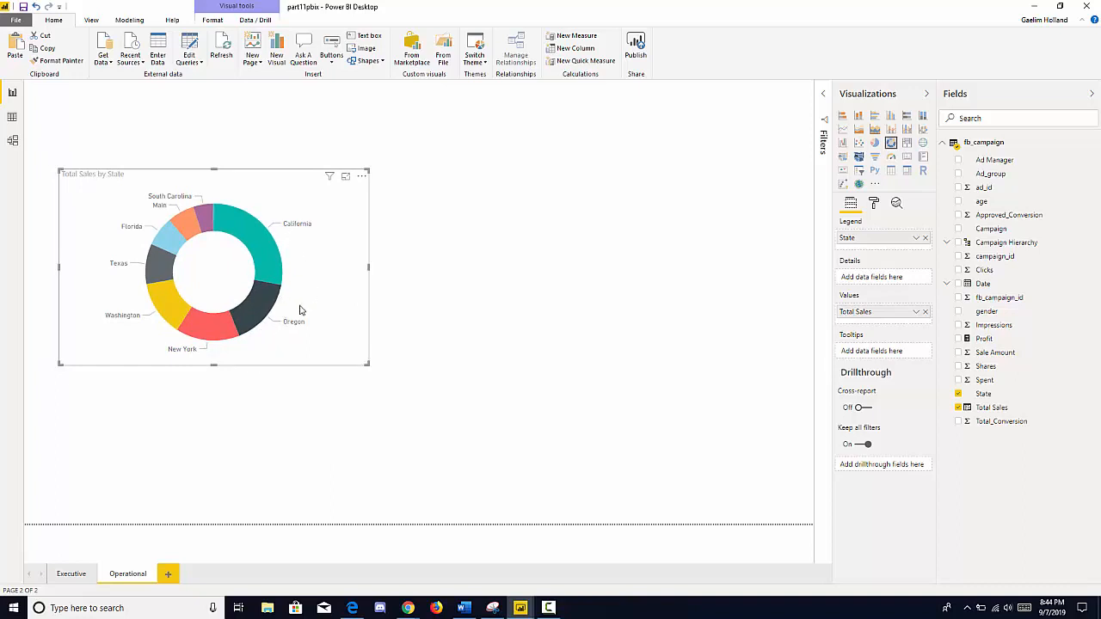
pyautogui.click(926, 313)
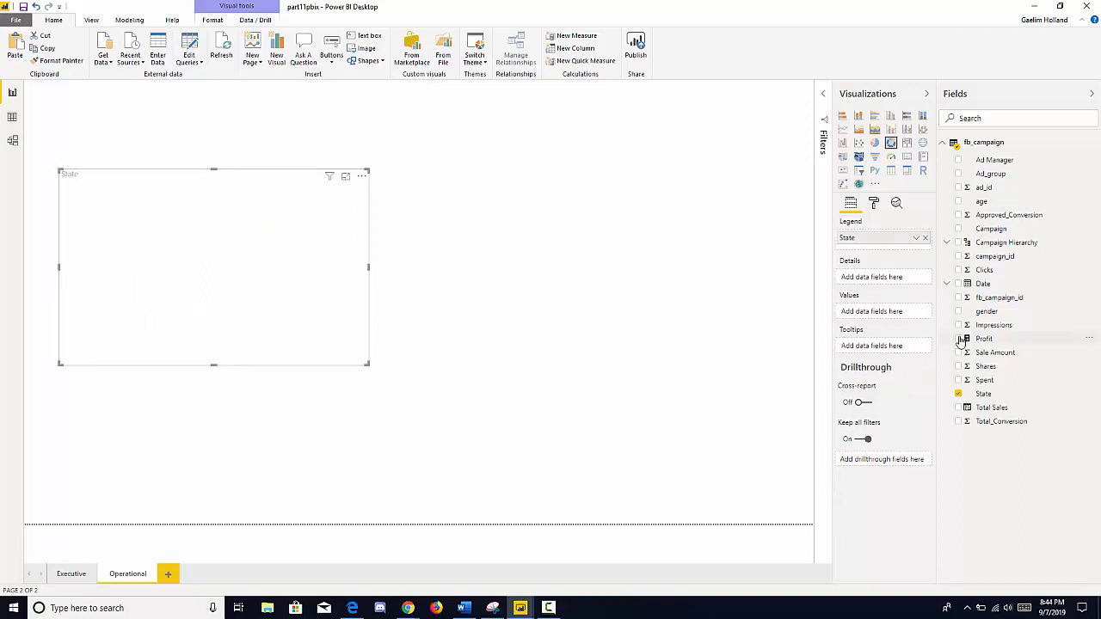
pyautogui.click(958, 380)
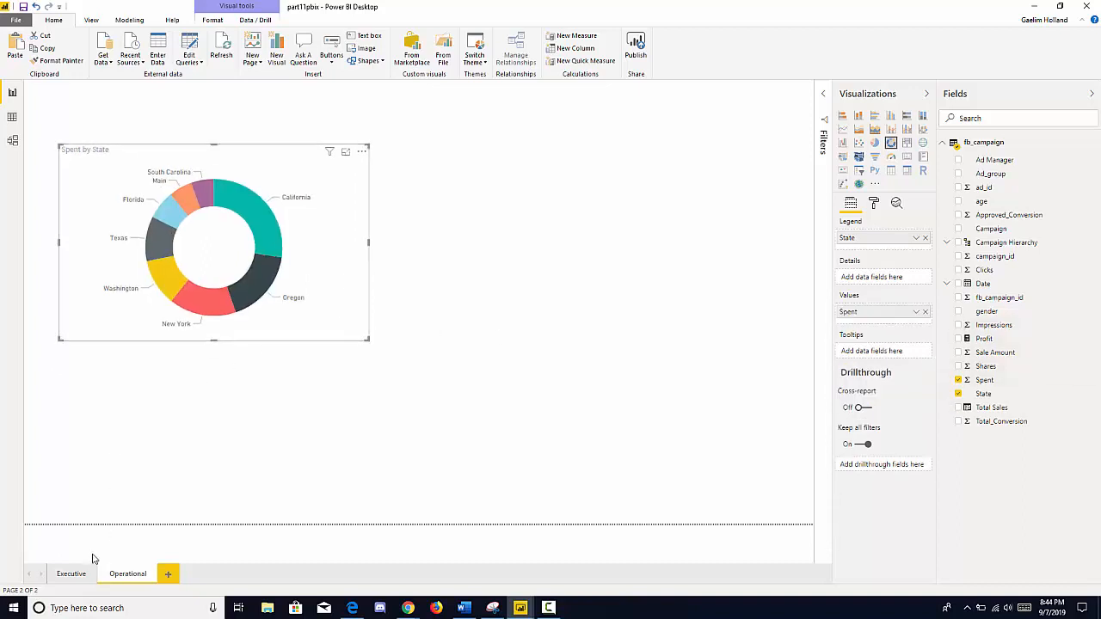
# - Set the donut chart's detail label style to Category, percent of total, and move the chart slightly down and right
pyautogui.click(872, 203)
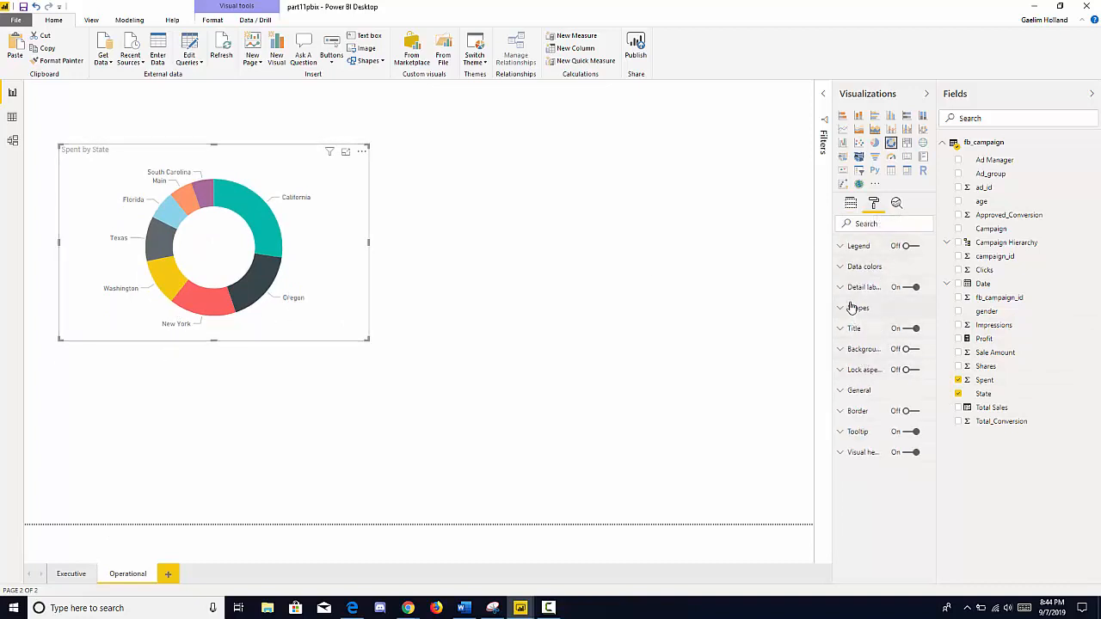
pyautogui.click(840, 287)
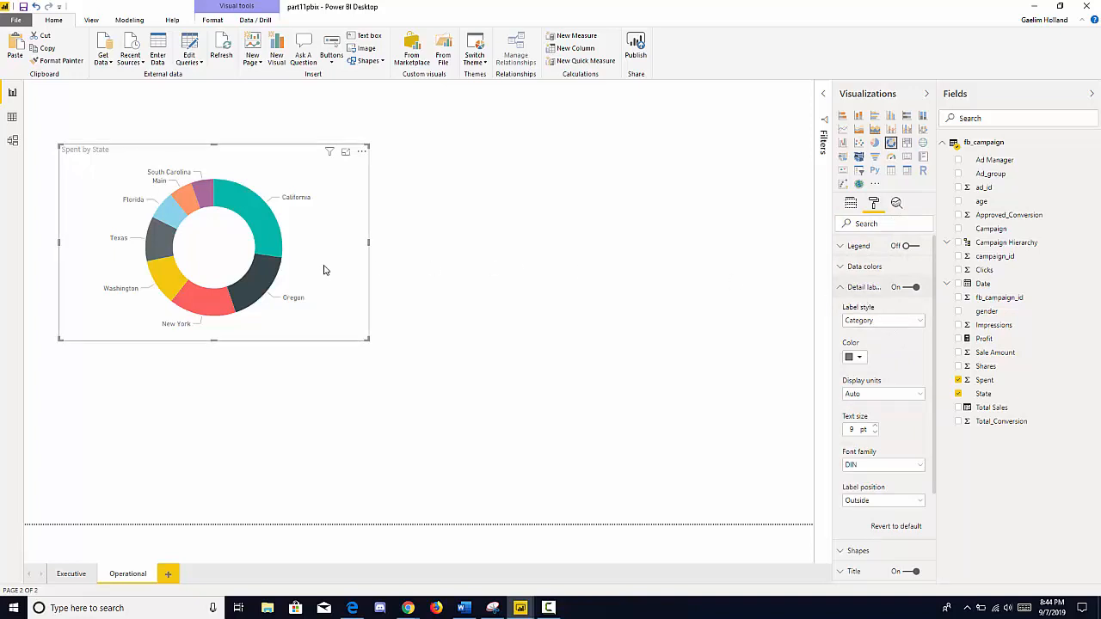
pyautogui.click(901, 321)
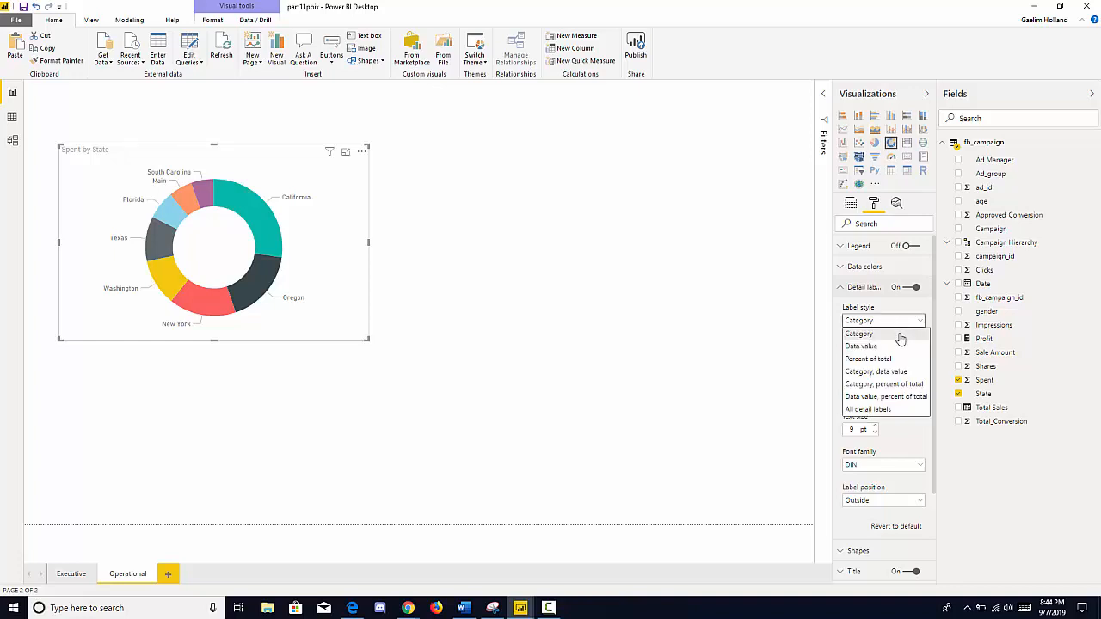
pyautogui.click(894, 385)
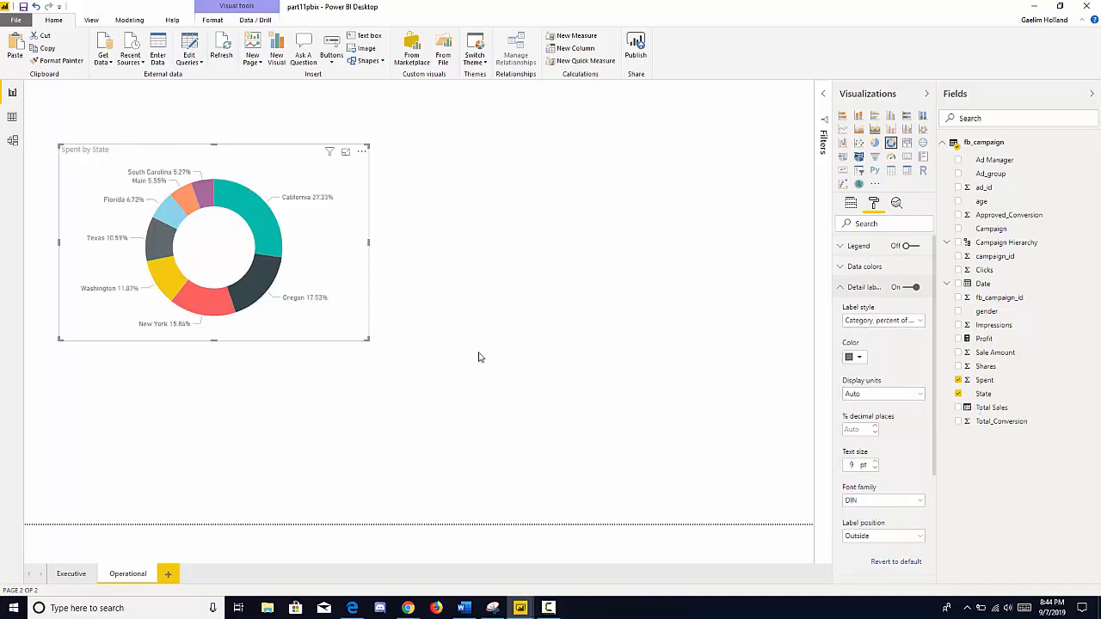
pyautogui.moveTo(361, 340); pyautogui.dragTo(381, 370)
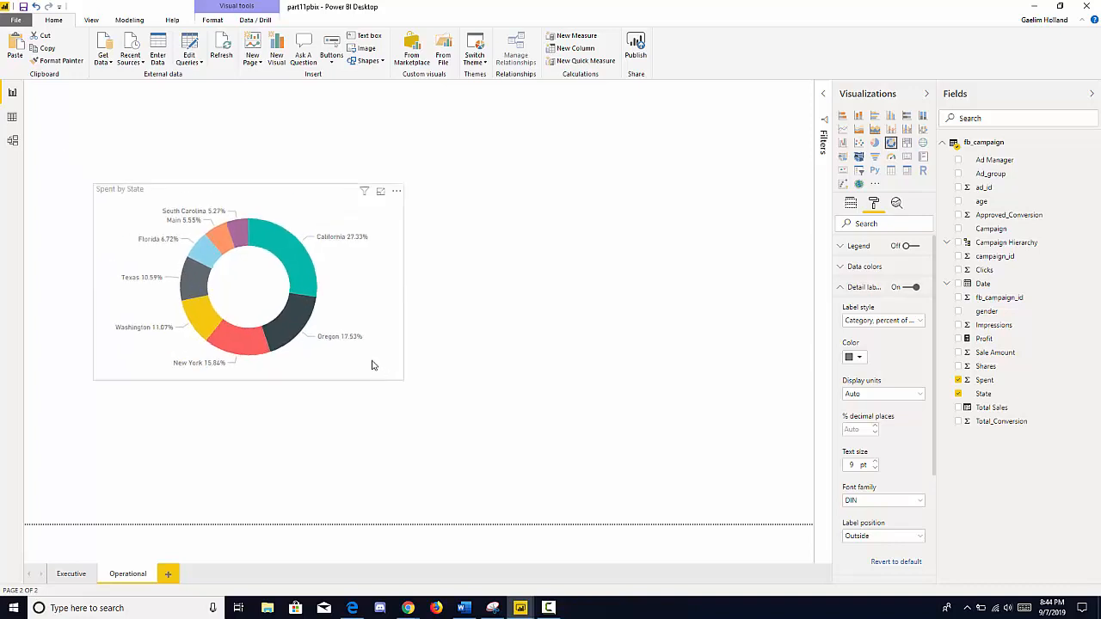
# - Add a 100% stacked bar chart beside the donut chart, with Shares as the value and State on the axis
pyautogui.click(546, 319)
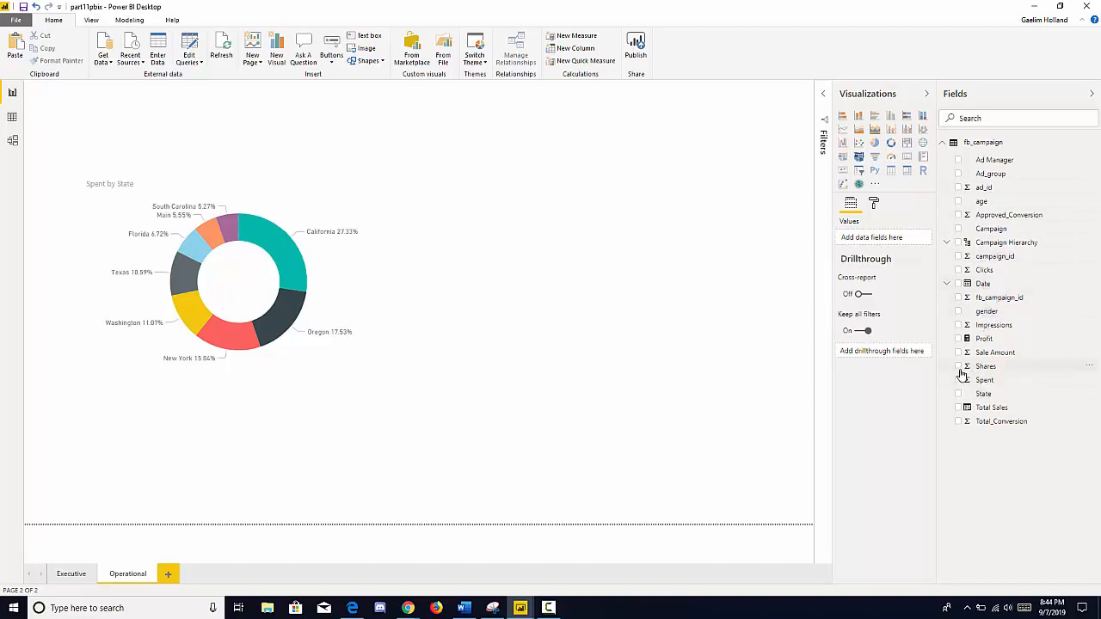
pyautogui.click(907, 121)
pyautogui.moveTo(280, 175); pyautogui.dragTo(638, 264)
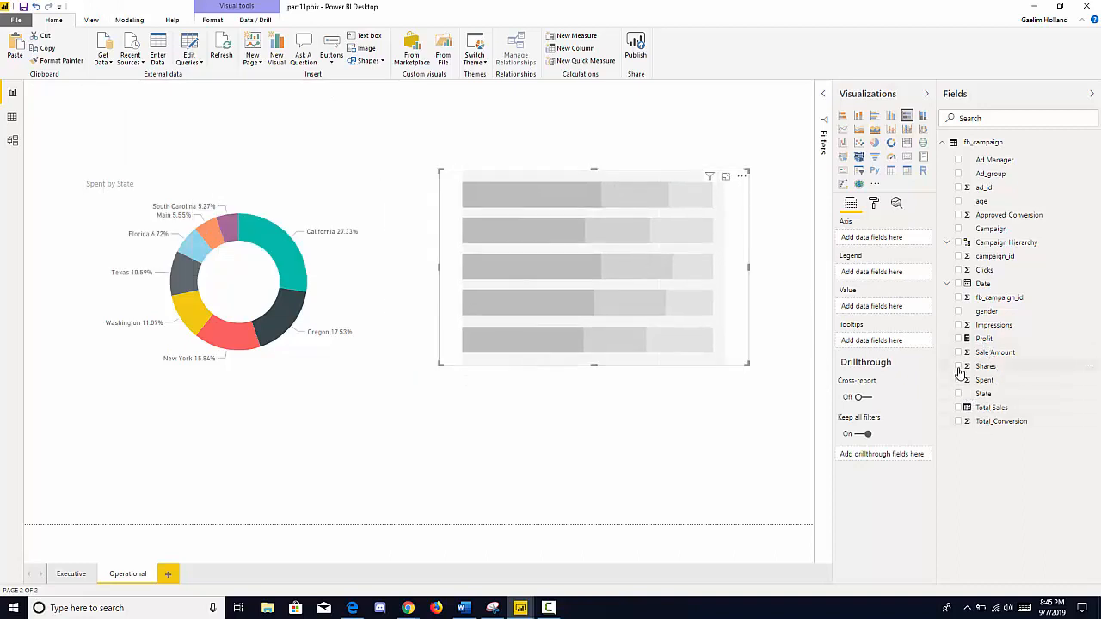
pyautogui.click(959, 367)
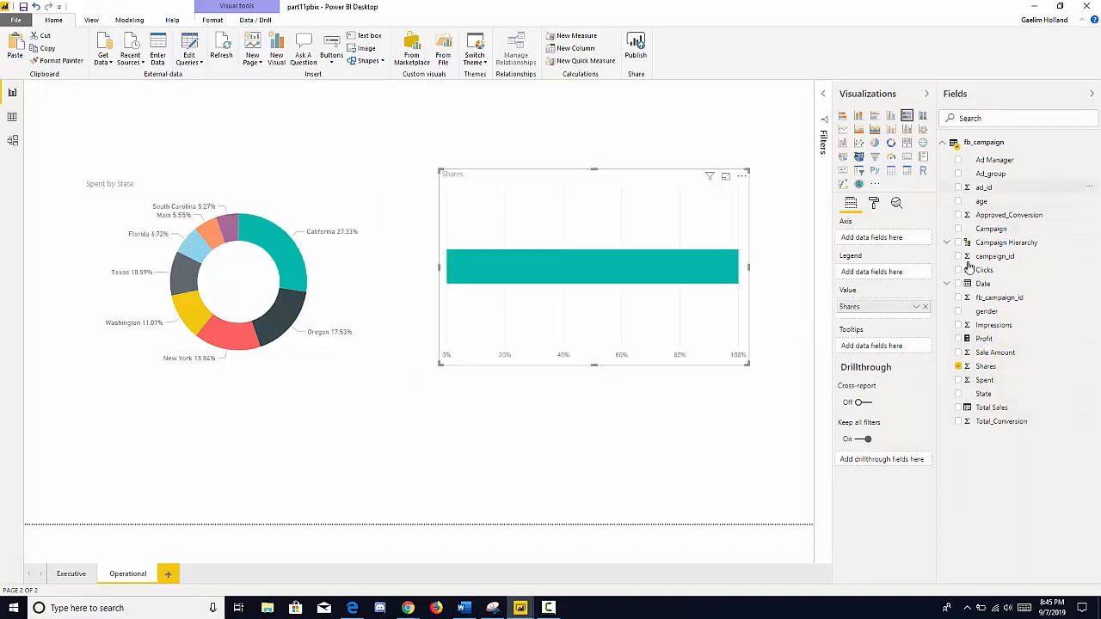
pyautogui.click(958, 394)
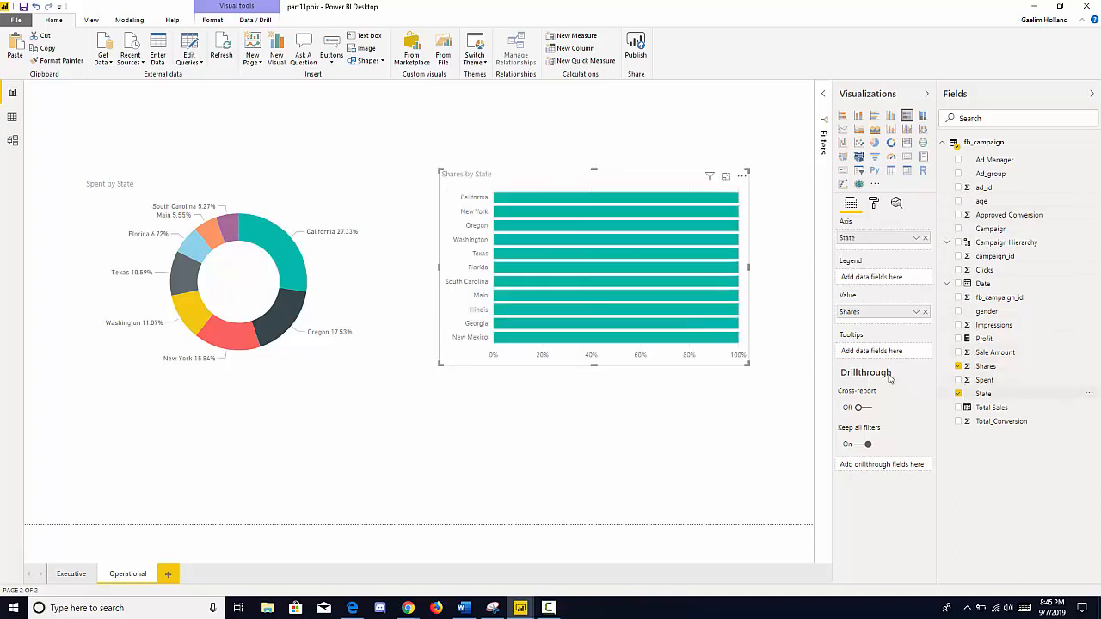
# - Reposition the 100% stacked bar chart beside the donut chart and add gender as its legend
pyautogui.moveTo(666, 327); pyautogui.dragTo(641, 310)
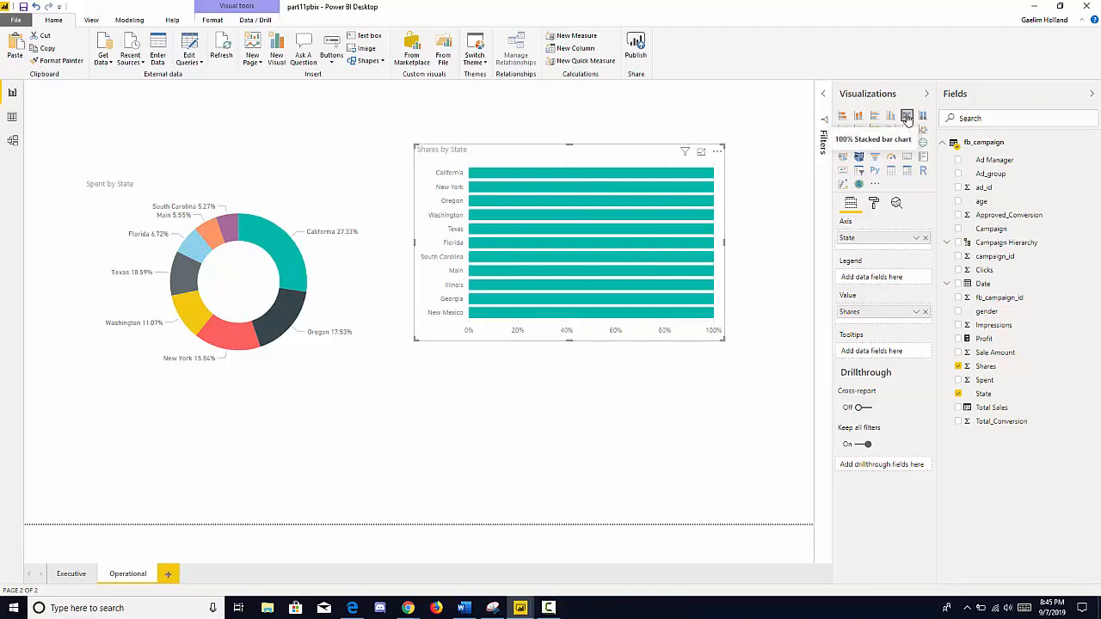
pyautogui.moveTo(658, 260); pyautogui.dragTo(678, 312)
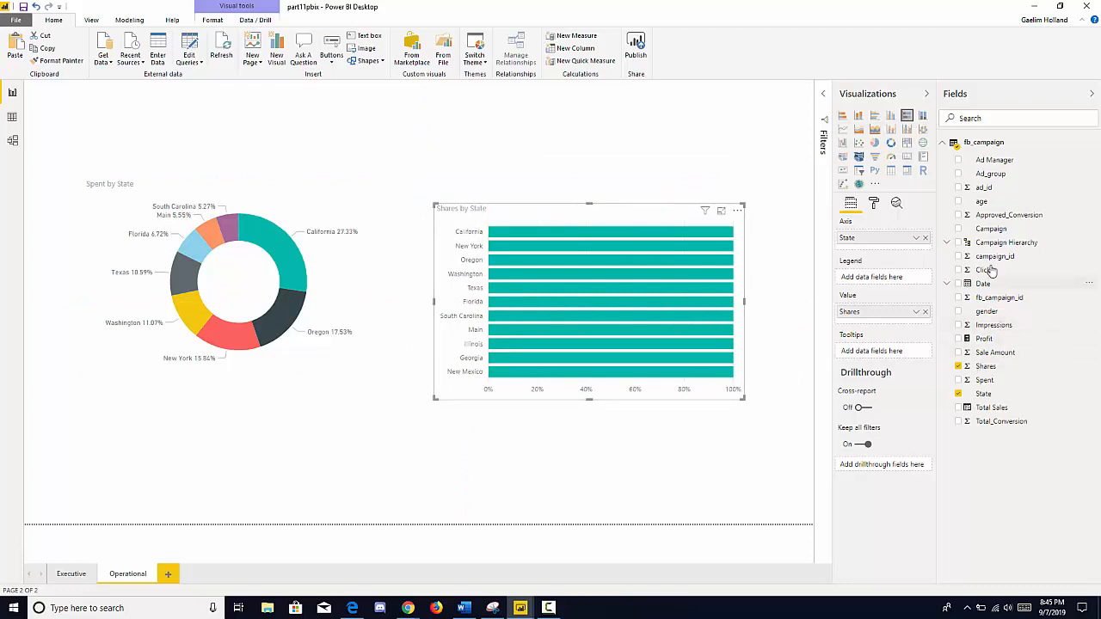
pyautogui.moveTo(989, 314); pyautogui.dragTo(631, 305)
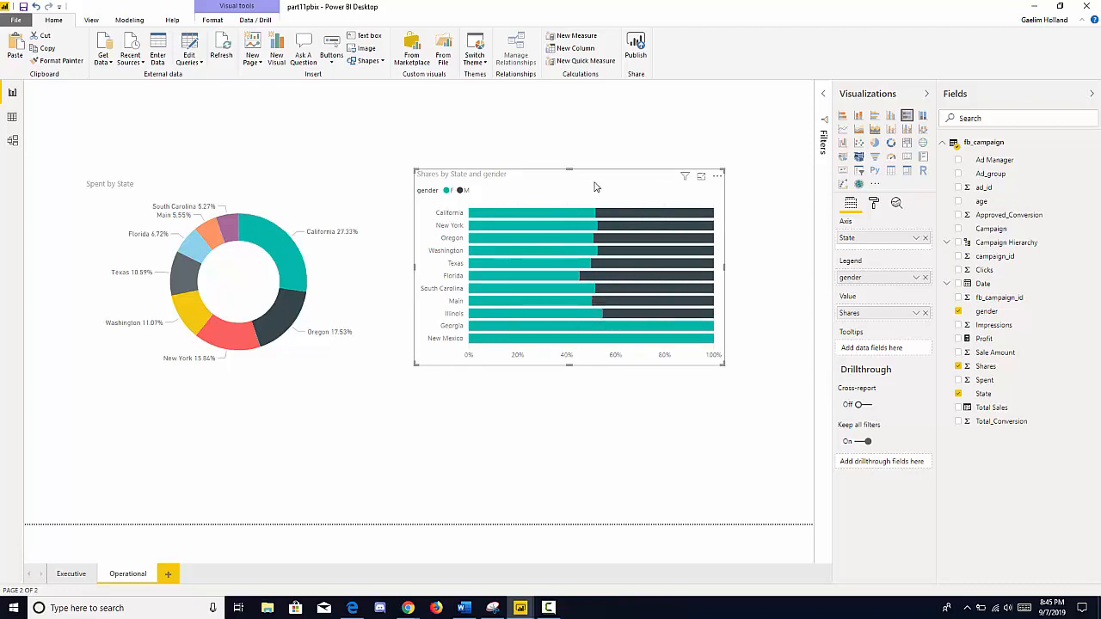
# - Turn on data labels for the stacked bar chart and align it level with the donut chart
pyautogui.click(872, 202)
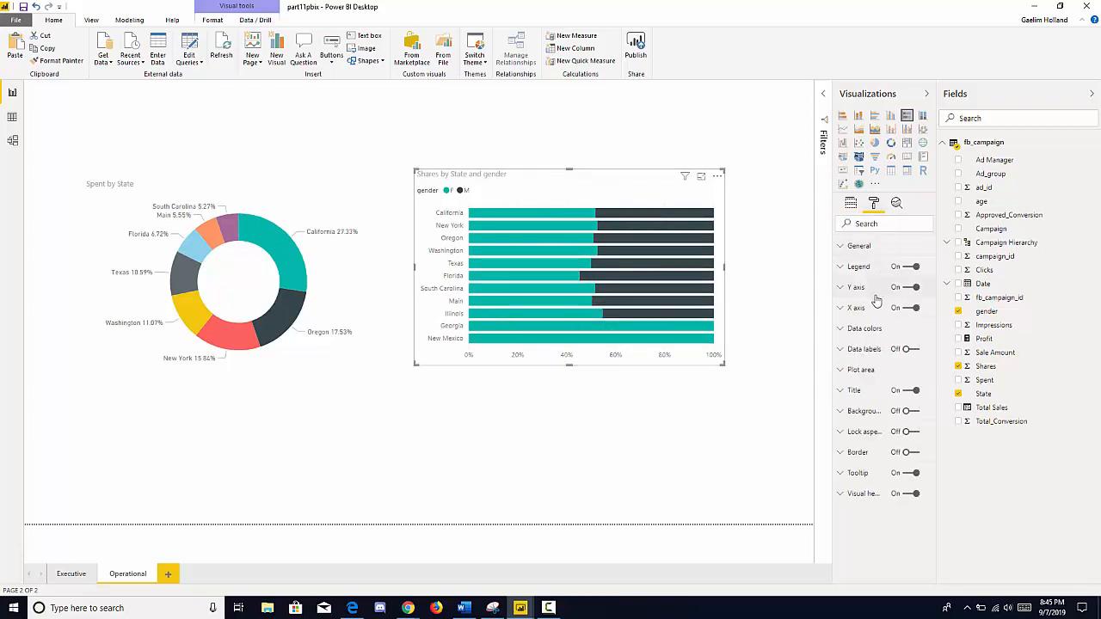
pyautogui.click(905, 350)
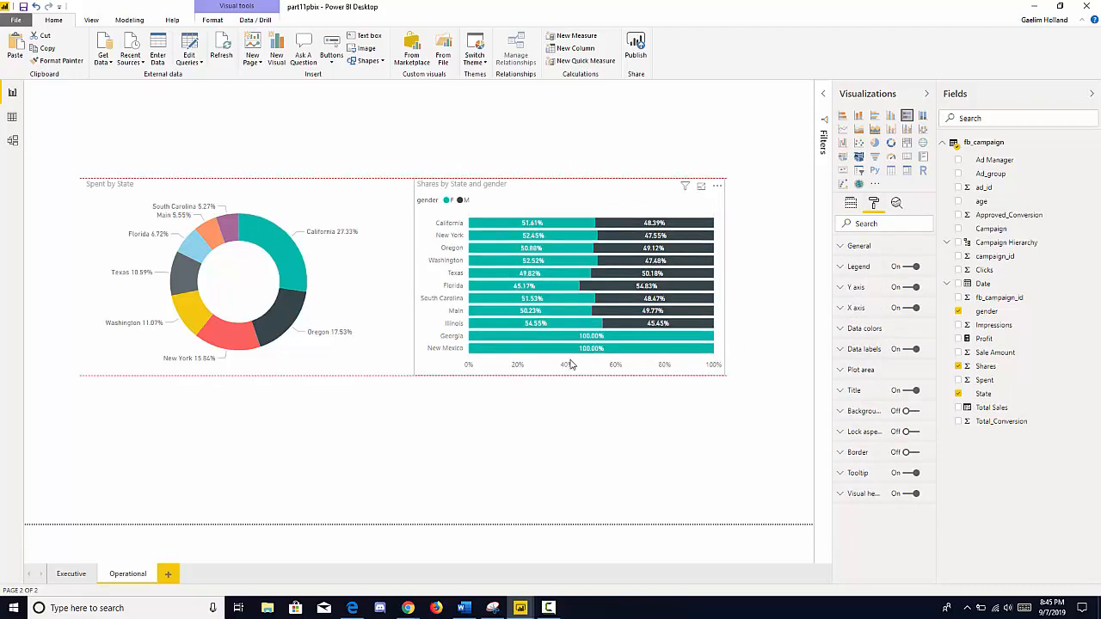
pyautogui.click(496, 432)
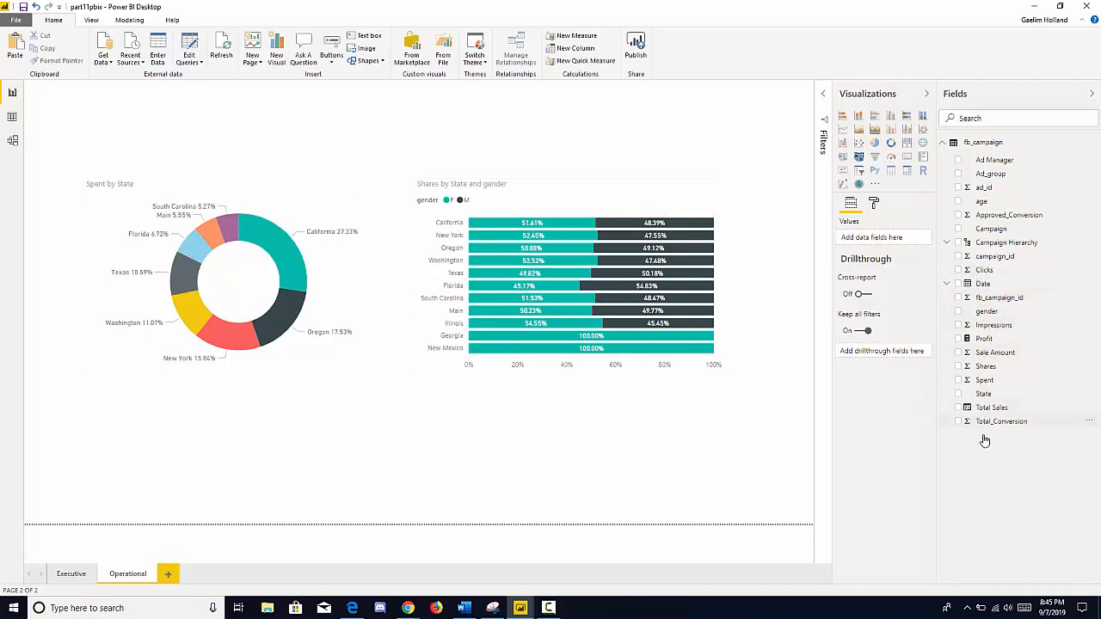
# - Create a table visual listing State and place it below the donut chart
pyautogui.click(957, 395)
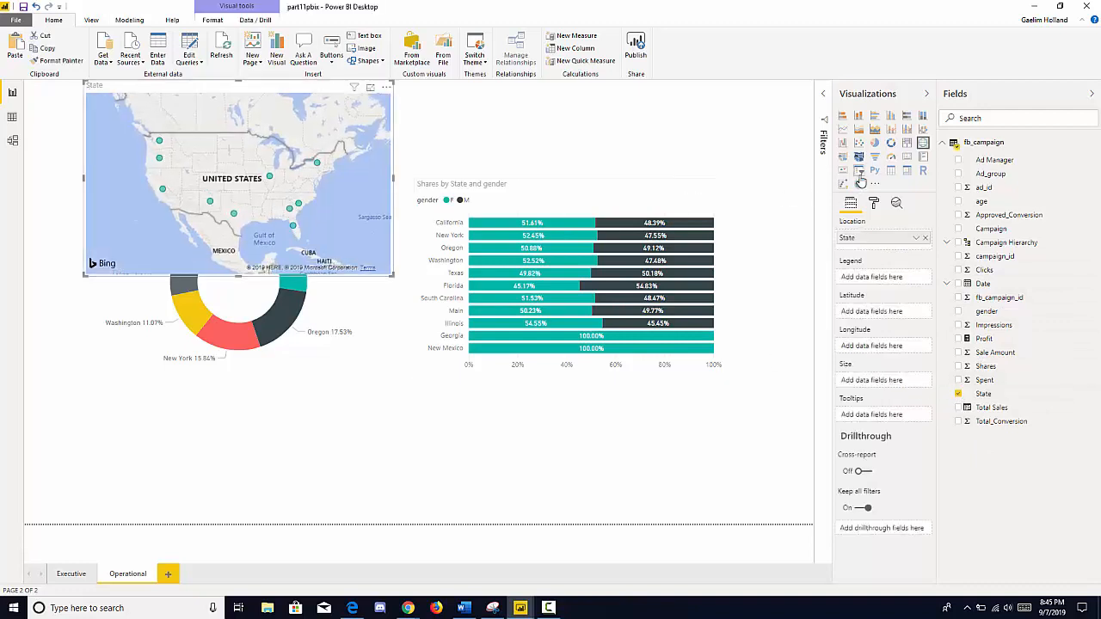
pyautogui.click(890, 171)
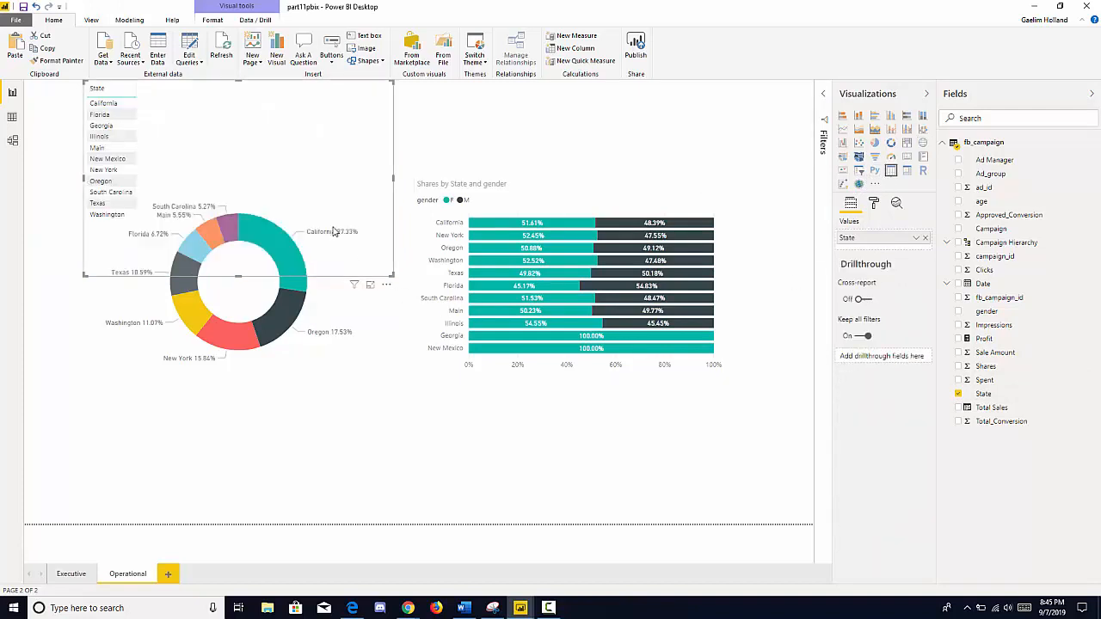
pyautogui.moveTo(339, 257); pyautogui.dragTo(376, 491)
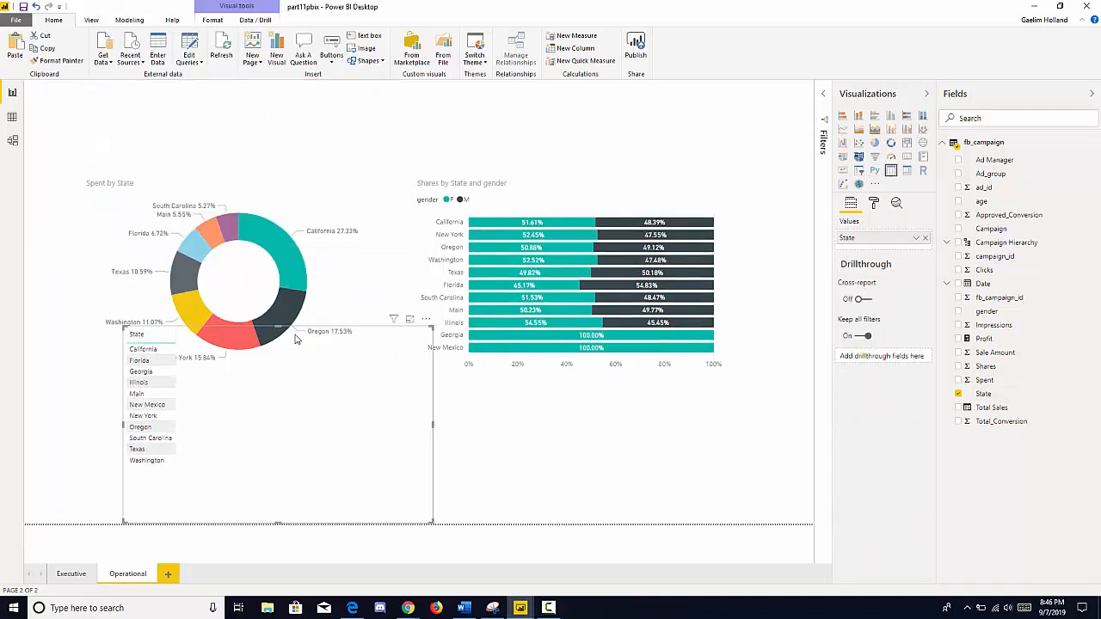
# - Shorten the State table and move the donut and bar charts up to make room for it
pyautogui.moveTo(277, 327)
pyautogui.mouseDown()
pyautogui.moveTo(273, 384)
pyautogui.moveTo(271, 308)
pyautogui.mouseUp()
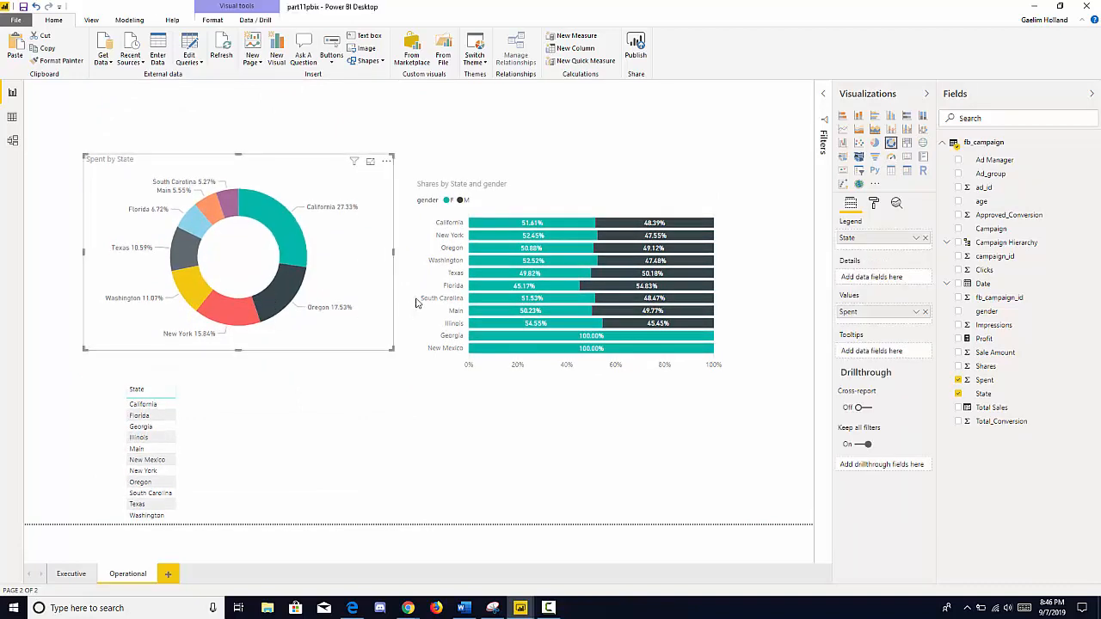
pyautogui.moveTo(420, 290); pyautogui.dragTo(388, 269)
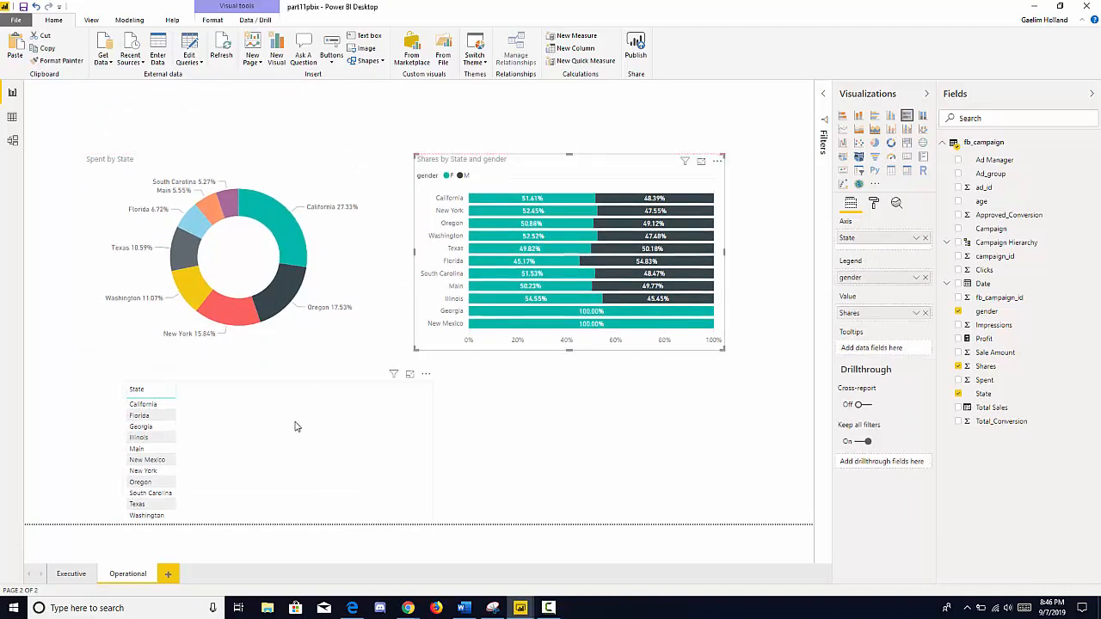
pyautogui.moveTo(299, 426); pyautogui.dragTo(306, 411)
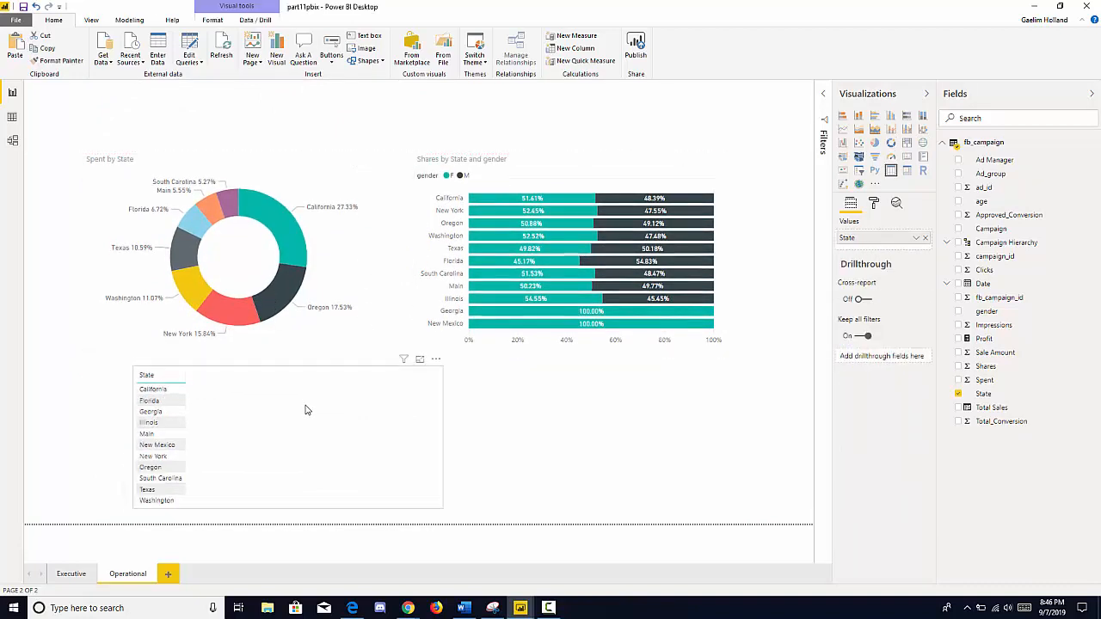
# - Add Impressions, Clicks, Spent, Shares, Profit and Sale Amount to the State table and align it under the donut chart
pyautogui.click(958, 325)
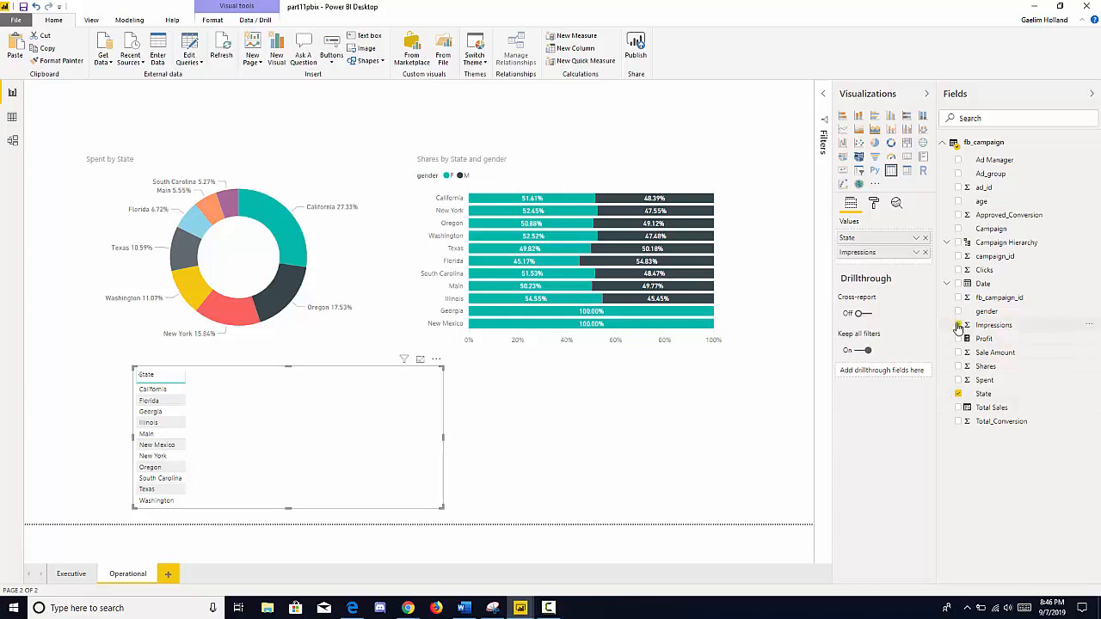
pyautogui.click(959, 270)
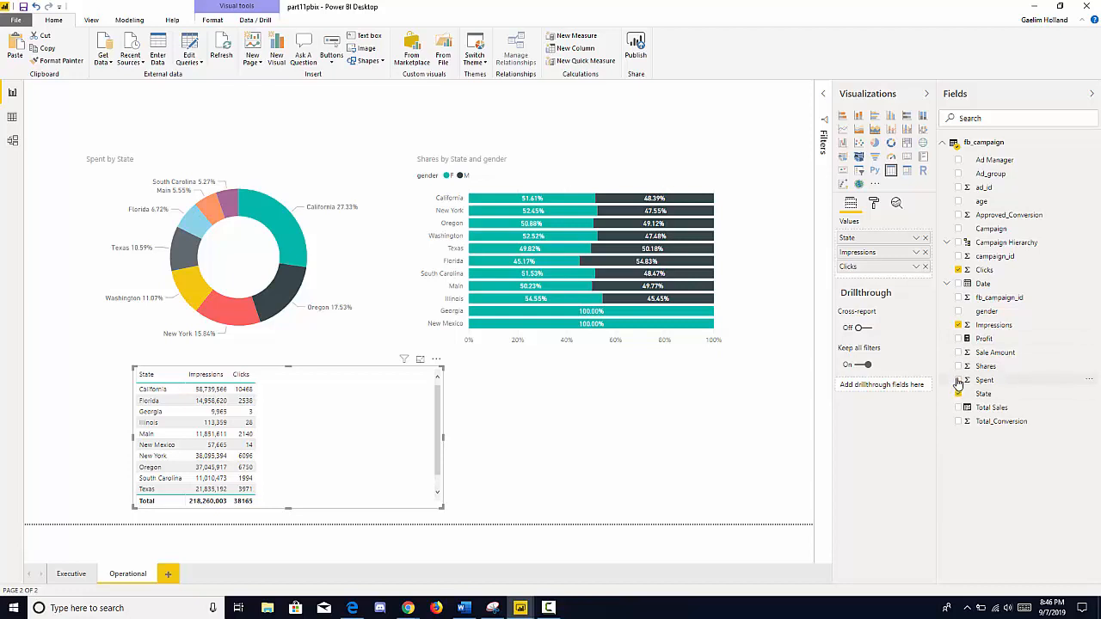
pyautogui.click(958, 380)
pyautogui.click(958, 366)
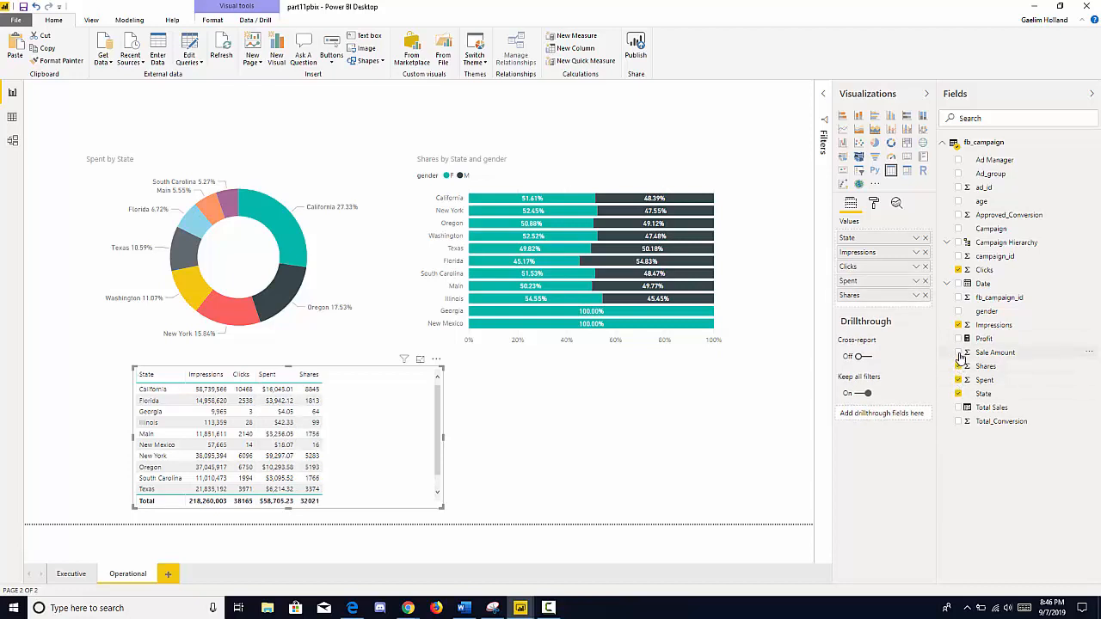
pyautogui.click(958, 338)
pyautogui.click(963, 353)
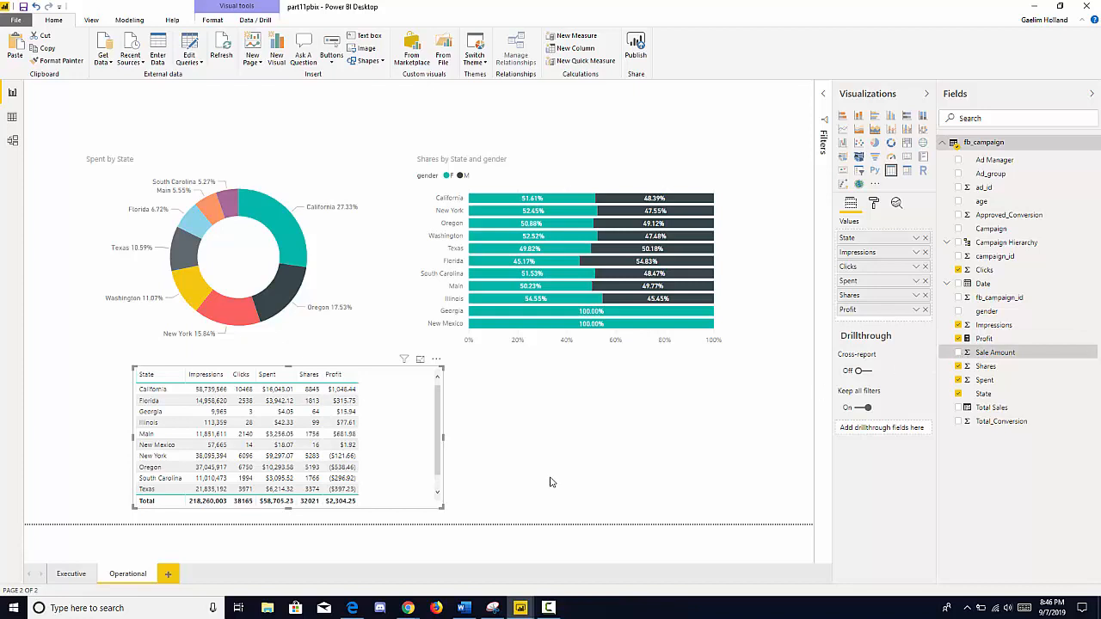
pyautogui.click(958, 352)
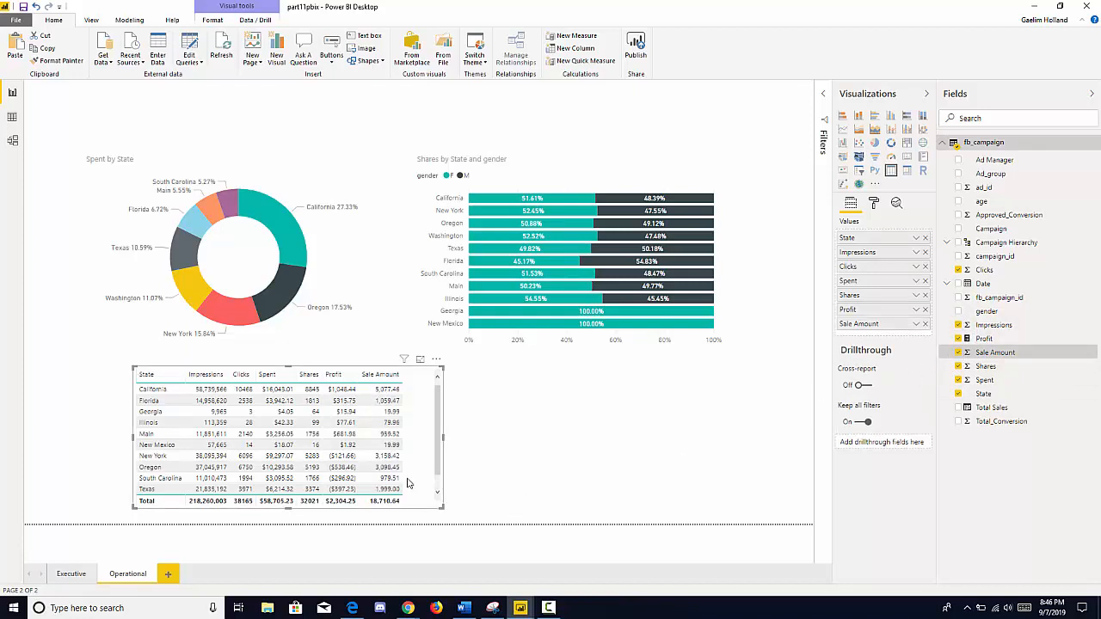
pyautogui.moveTo(452, 471); pyautogui.dragTo(311, 461)
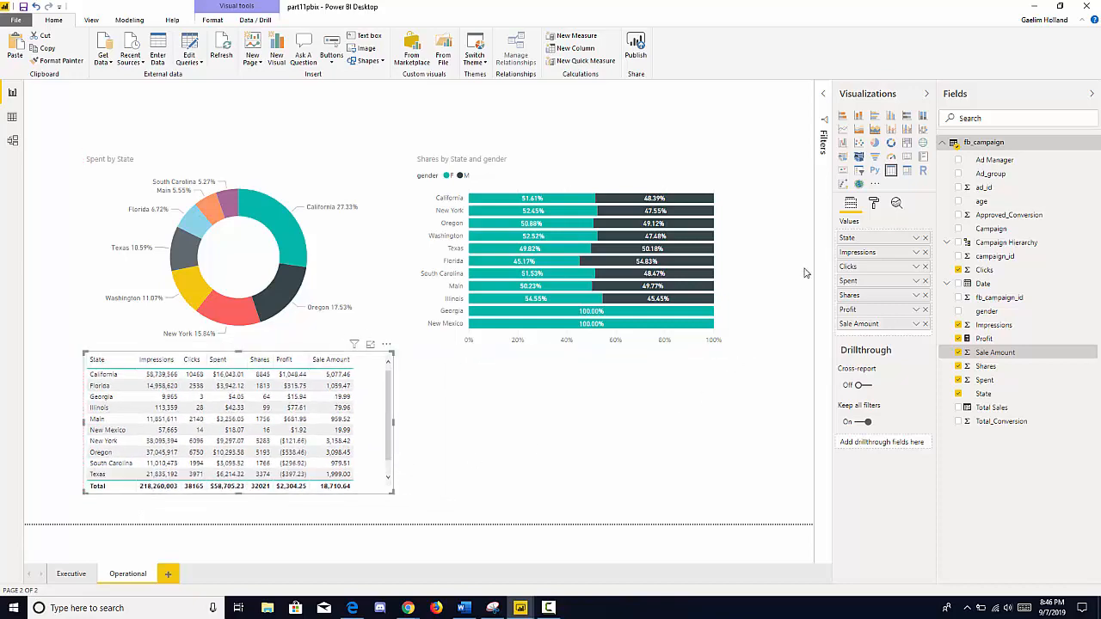
# - Set the State table's style to Bold header flashy rows
pyautogui.click(874, 203)
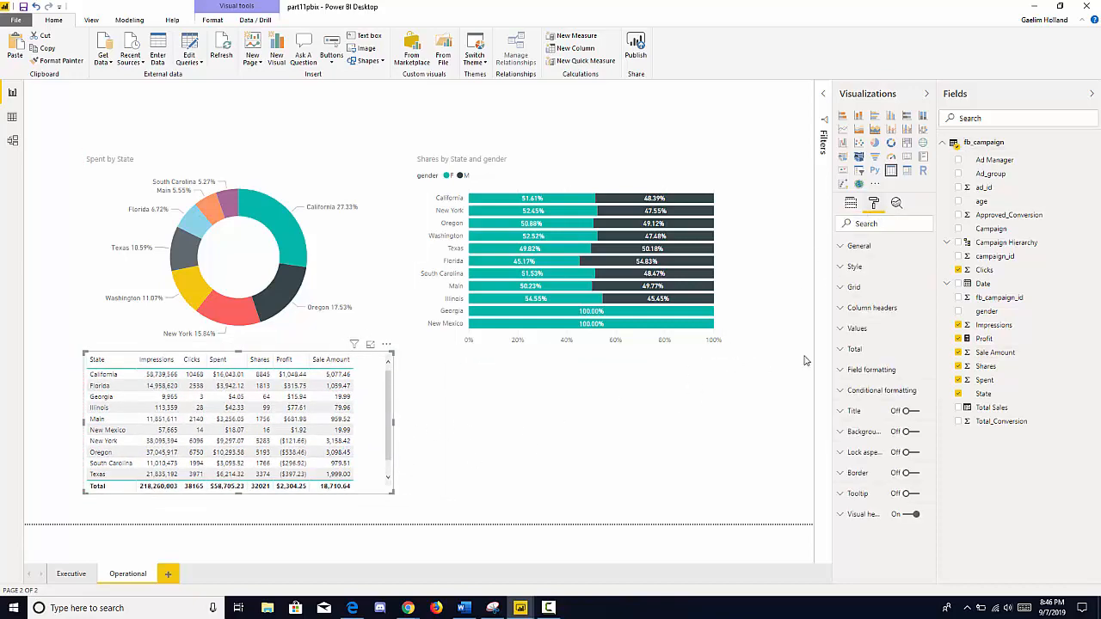
pyautogui.click(854, 267)
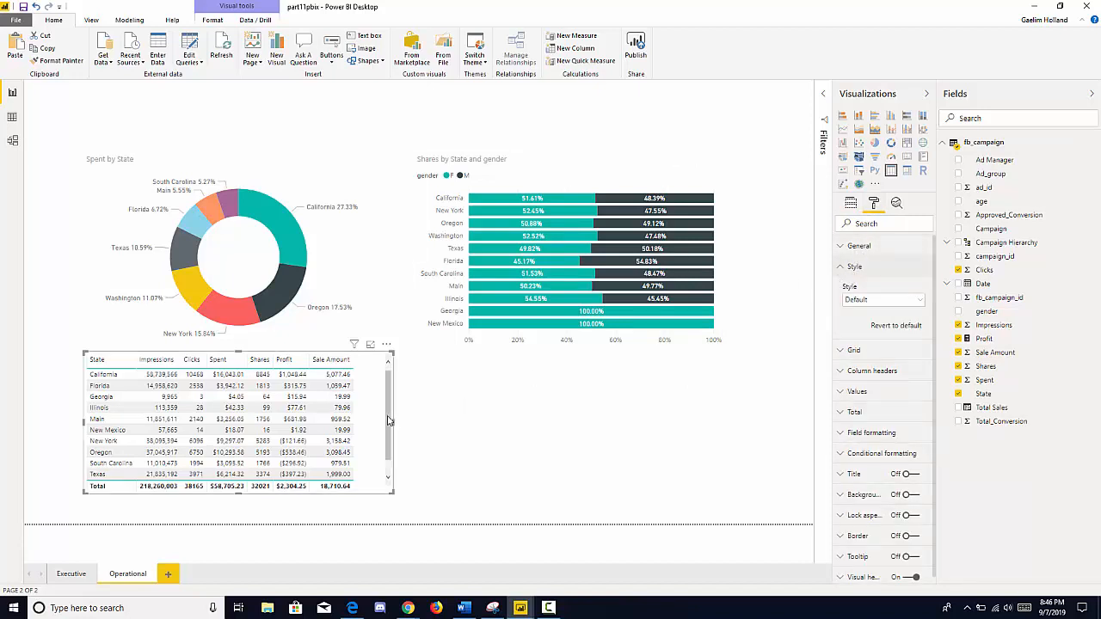
pyautogui.click(872, 301)
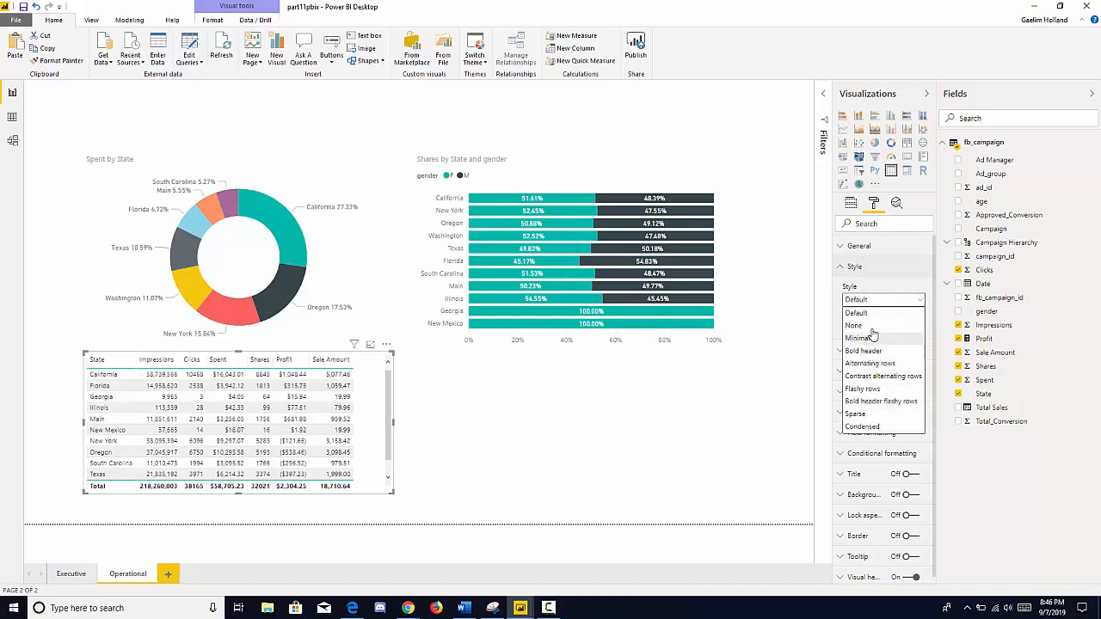
pyautogui.click(892, 405)
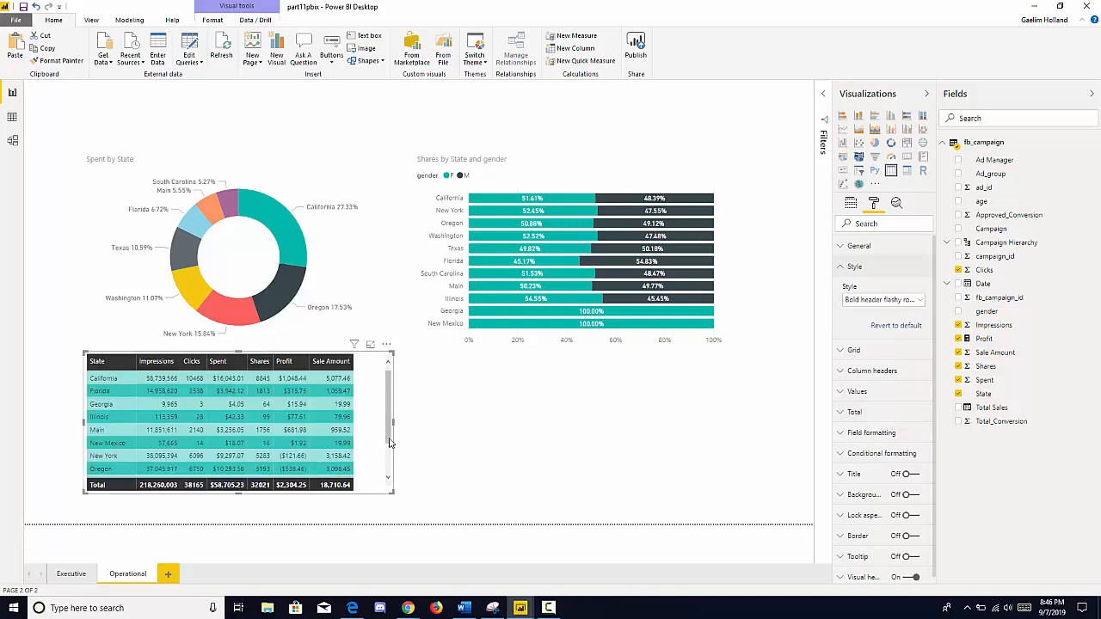
# - Shift the donut chart slightly lower and reposition the styled table directly beneath it
pyautogui.moveTo(389, 439); pyautogui.dragTo(408, 458)
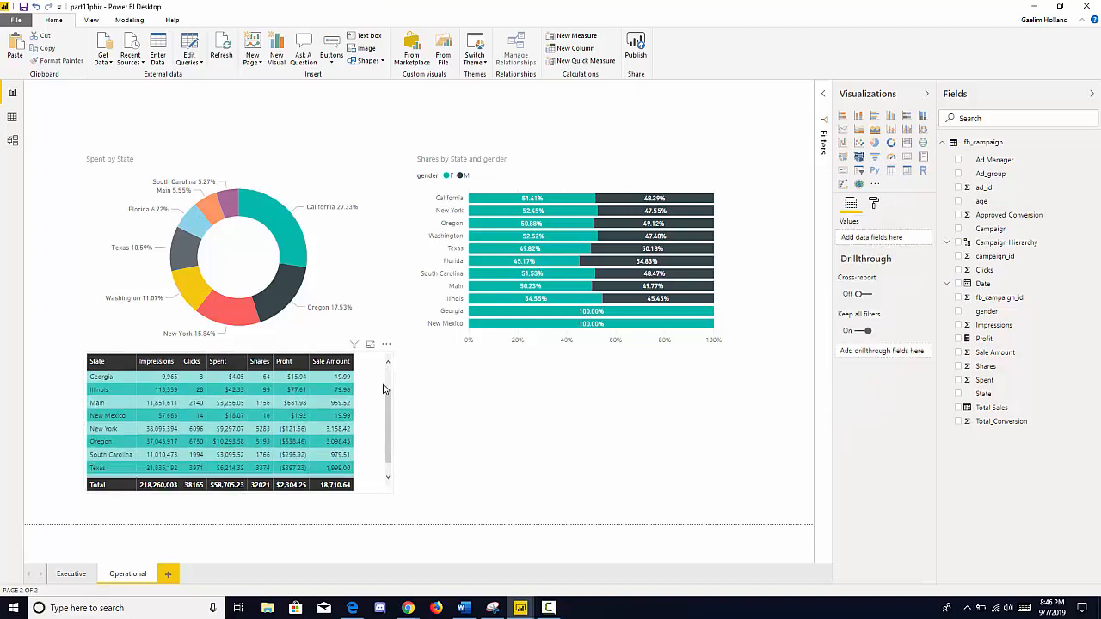
pyautogui.click(383, 390)
pyautogui.moveTo(385, 345); pyautogui.dragTo(627, 384)
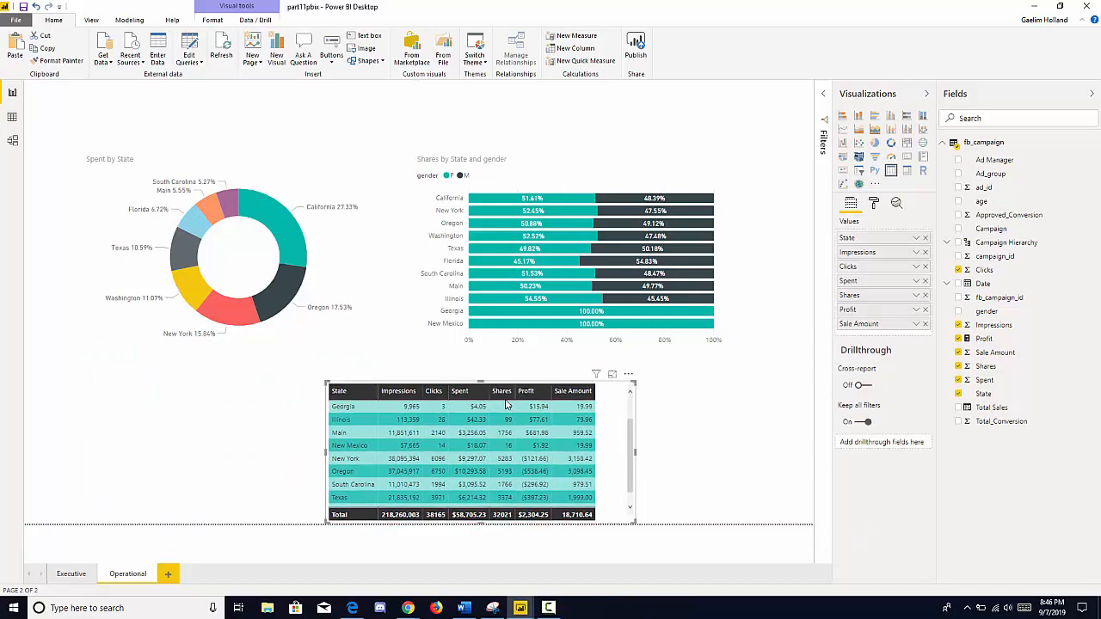
pyautogui.click(221, 290)
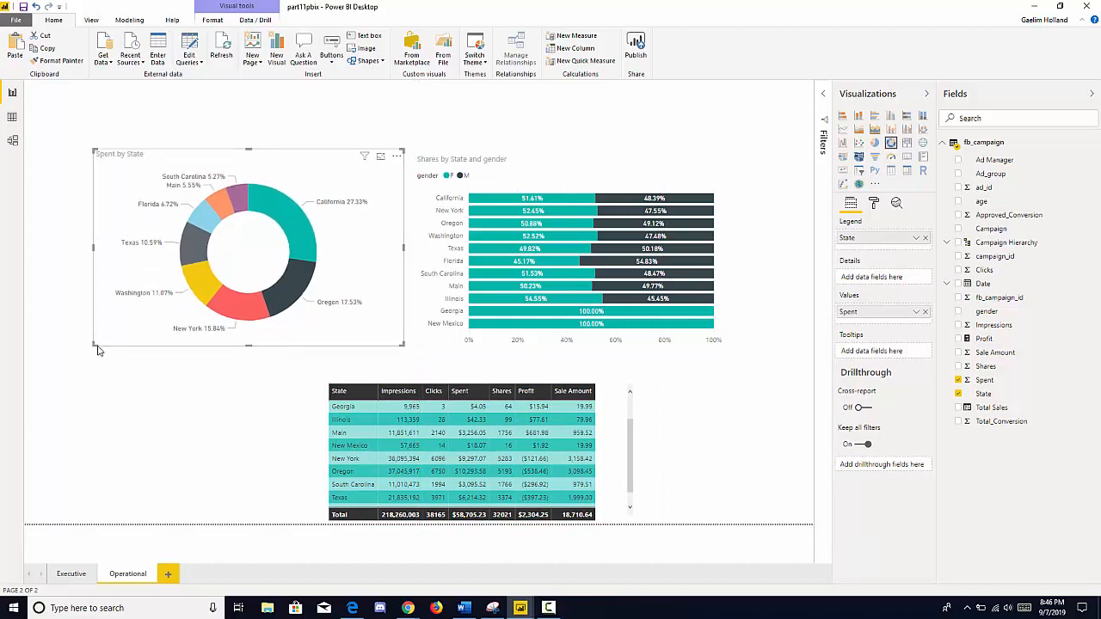
pyautogui.moveTo(150, 319); pyautogui.dragTo(143, 333)
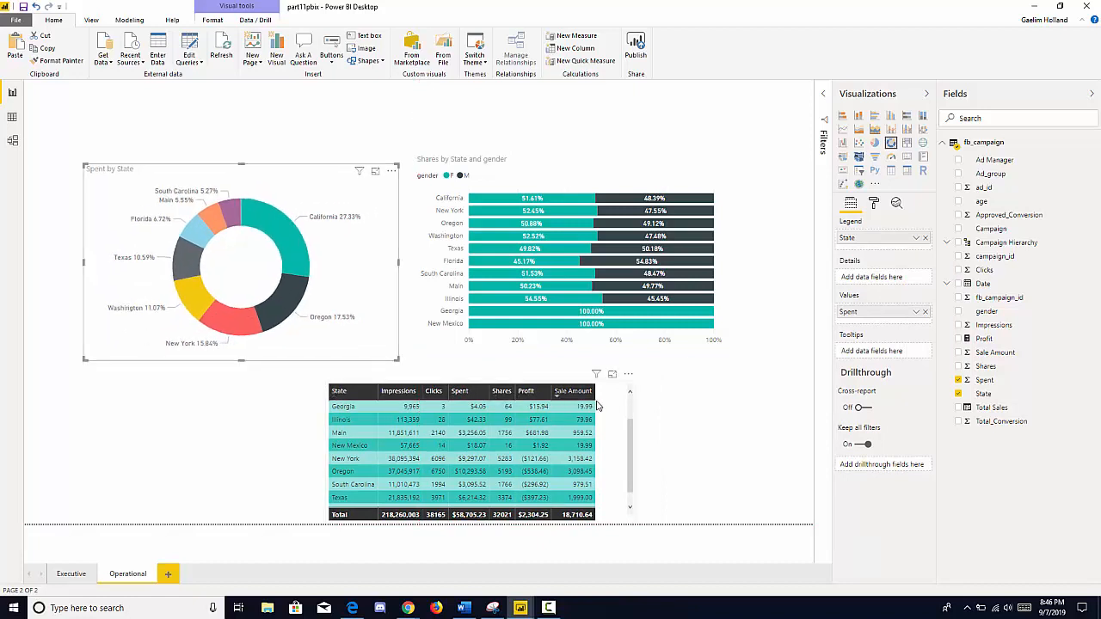
pyautogui.click(625, 380)
pyautogui.moveTo(620, 377); pyautogui.dragTo(385, 370)
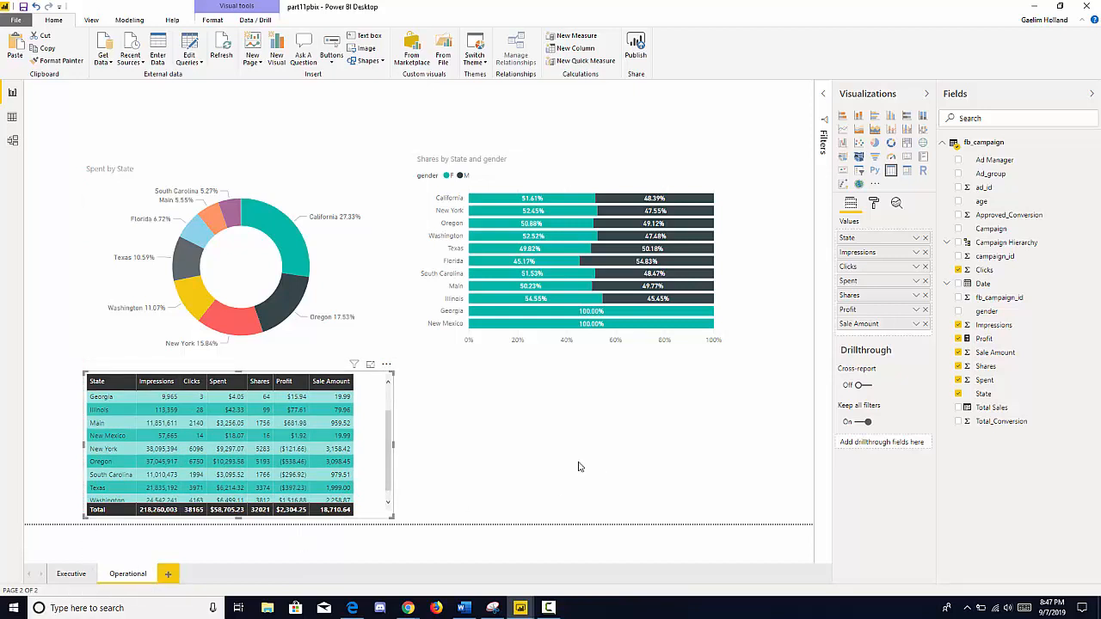
# - Enable cross-report drillthrough on the Operational page, add State as the drillthrough field, and collapse its filter card
pyautogui.click(600, 433)
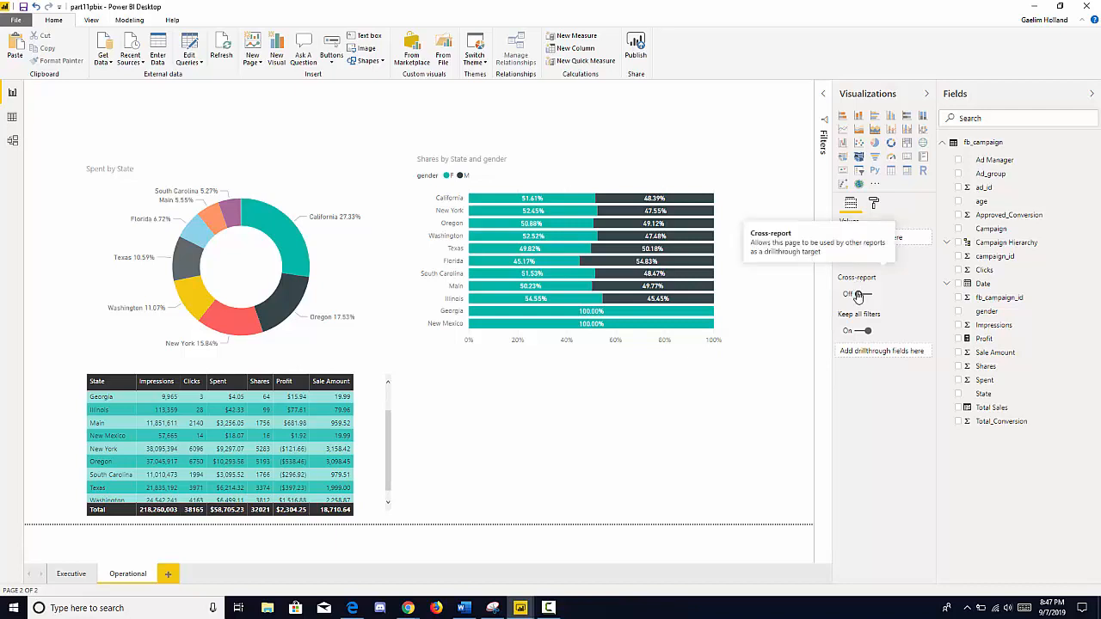
pyautogui.click(858, 295)
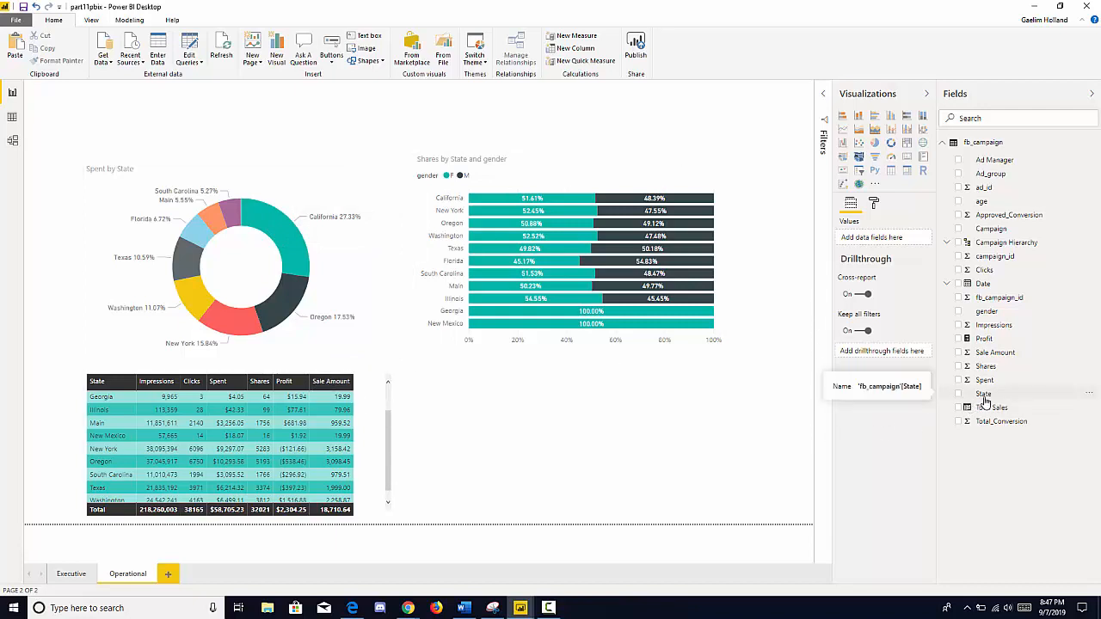
pyautogui.moveTo(984, 400); pyautogui.dragTo(853, 359)
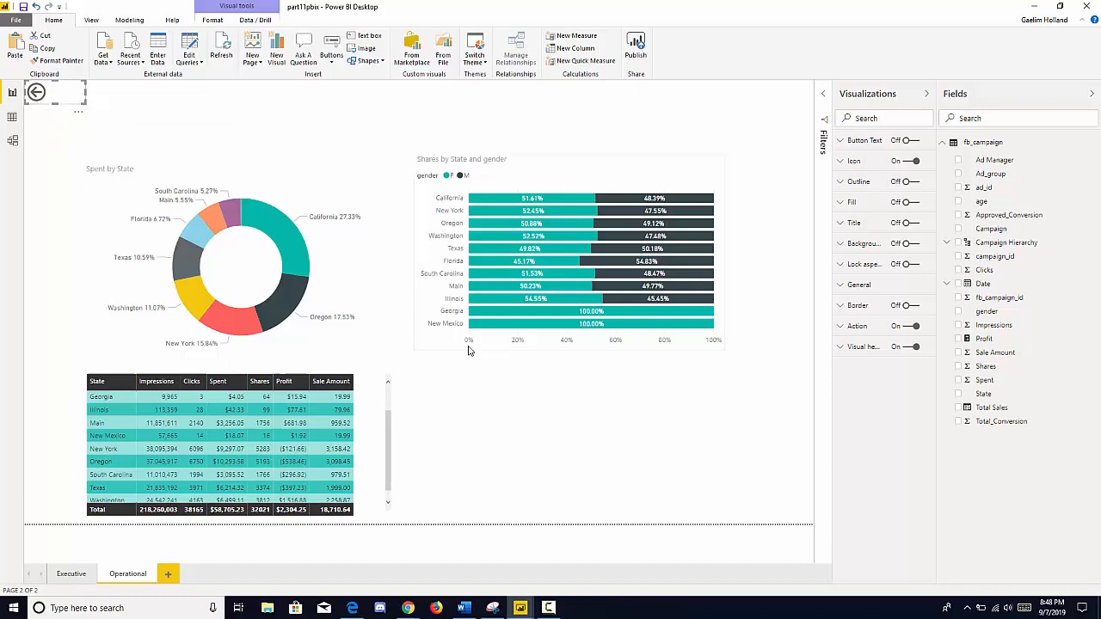
pyautogui.click(593, 423)
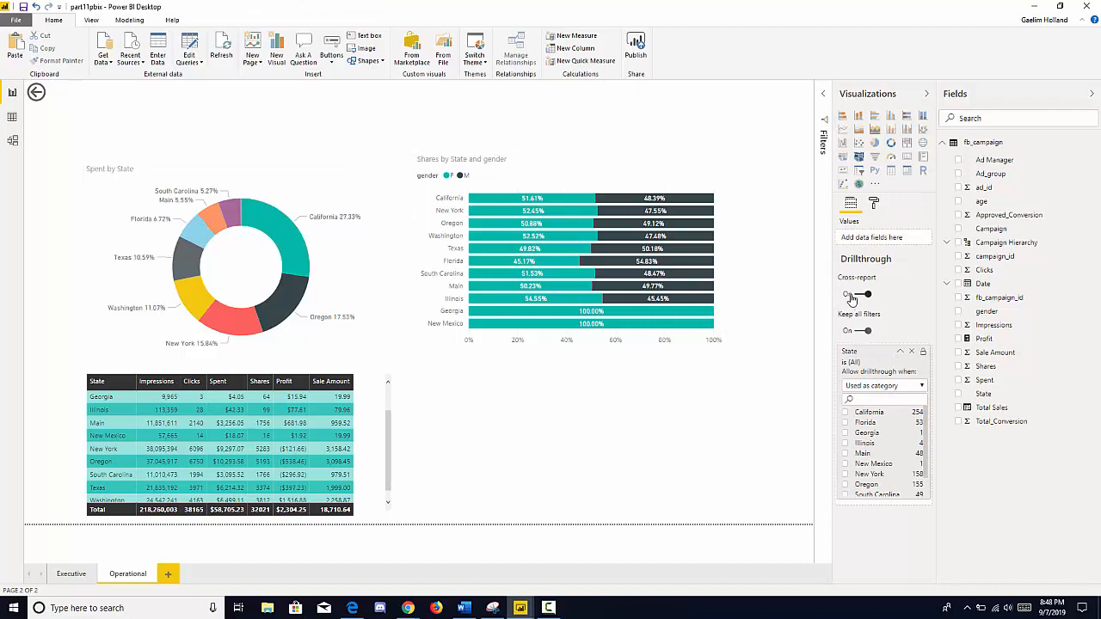
pyautogui.click(900, 352)
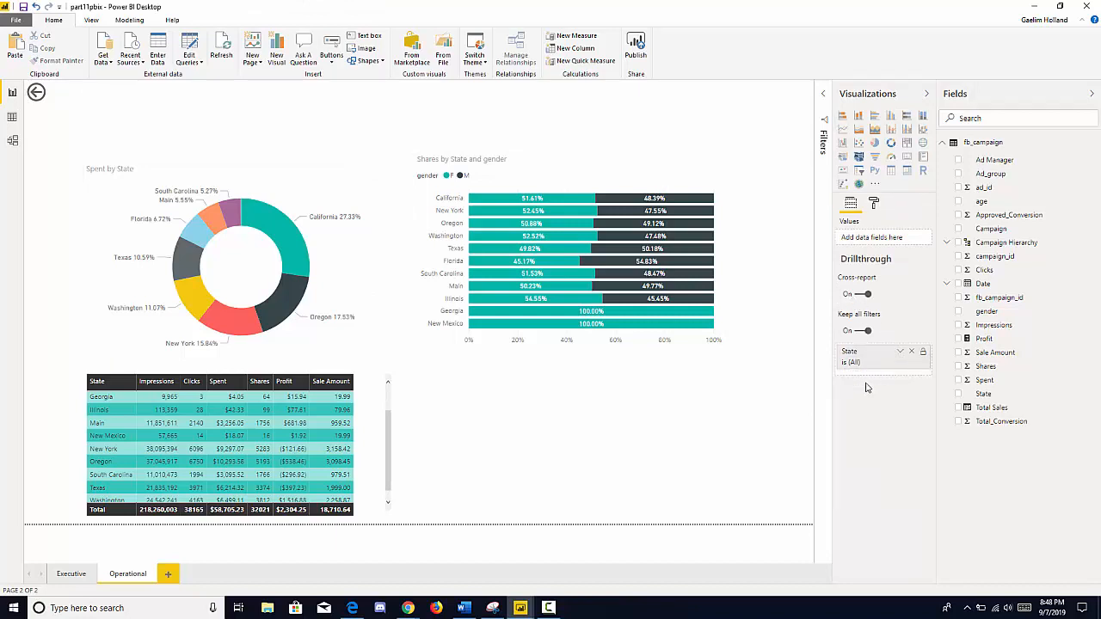
pyautogui.click(900, 353)
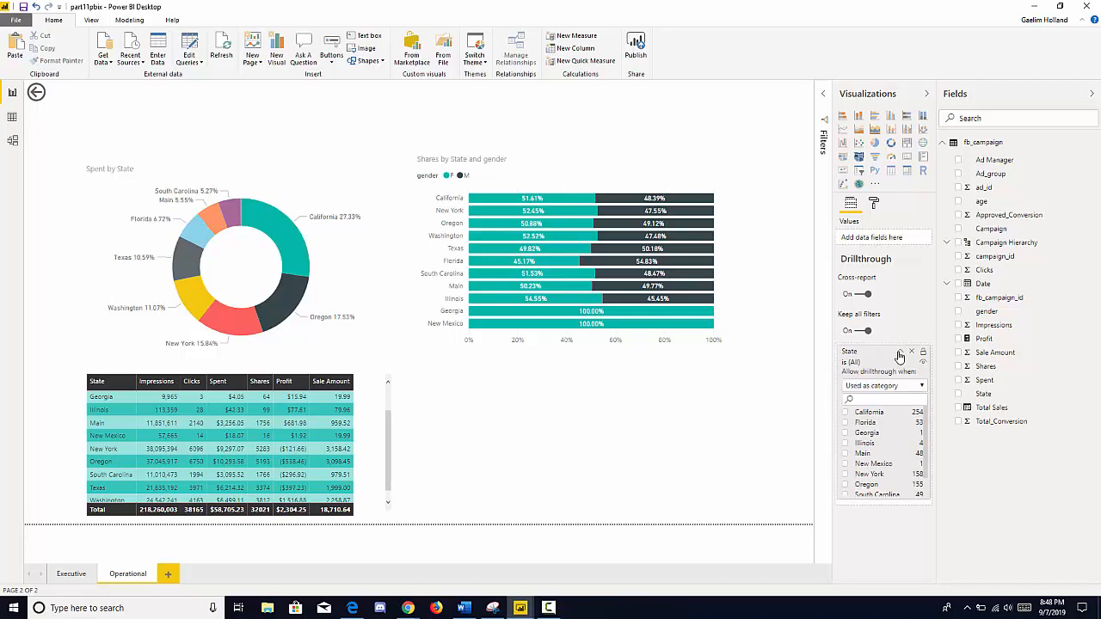
pyautogui.click(900, 353)
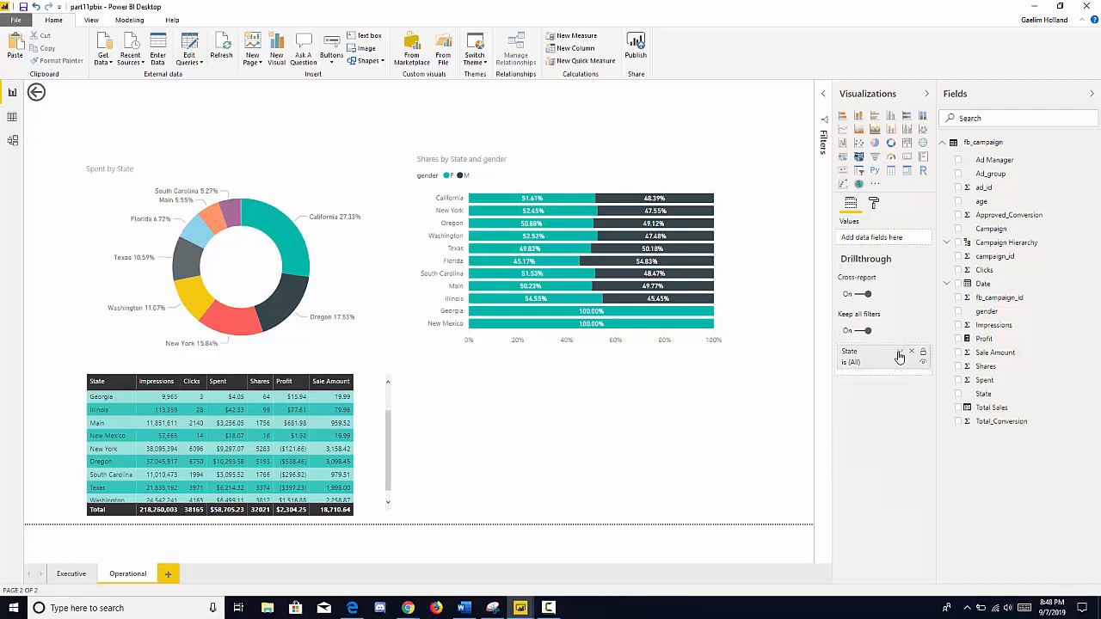
# - Drill through from Texas on the Executive page's Spend and Profit by State map to the Operational page, and return to the Executive page
pyautogui.click(75, 573)
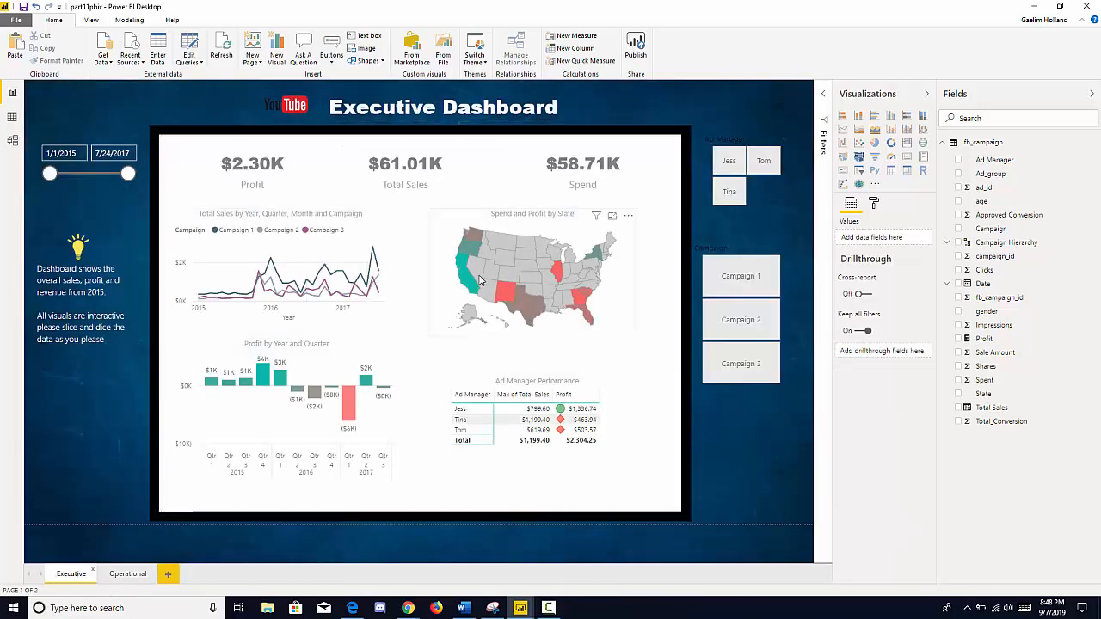
pyautogui.moveTo(479, 258)
pyautogui.moveTo(527, 309)
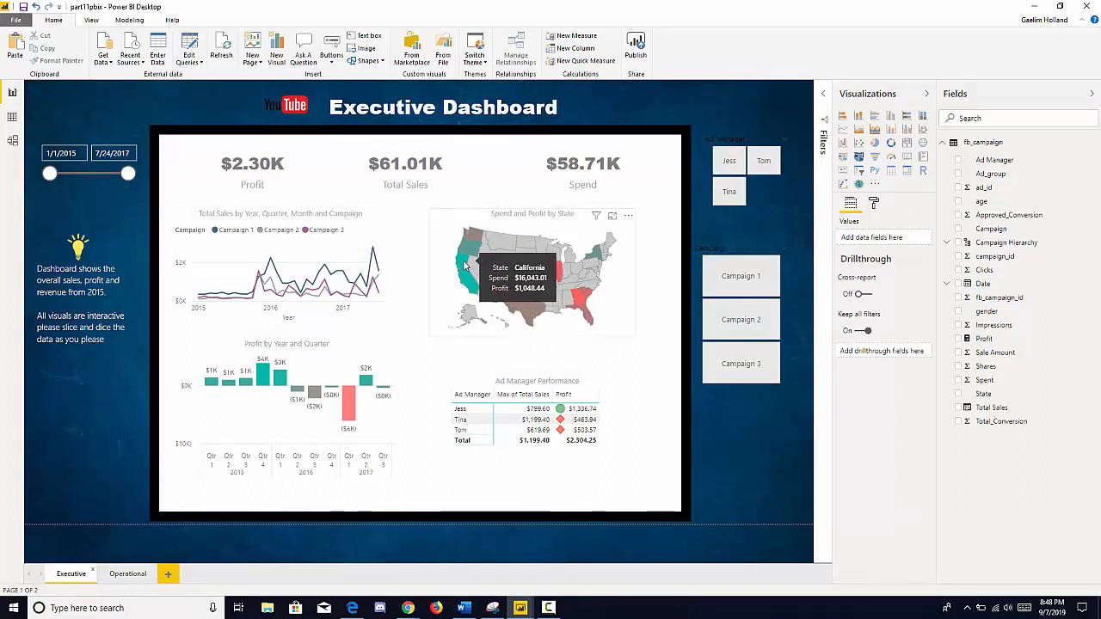
pyautogui.rightClick(535, 311)
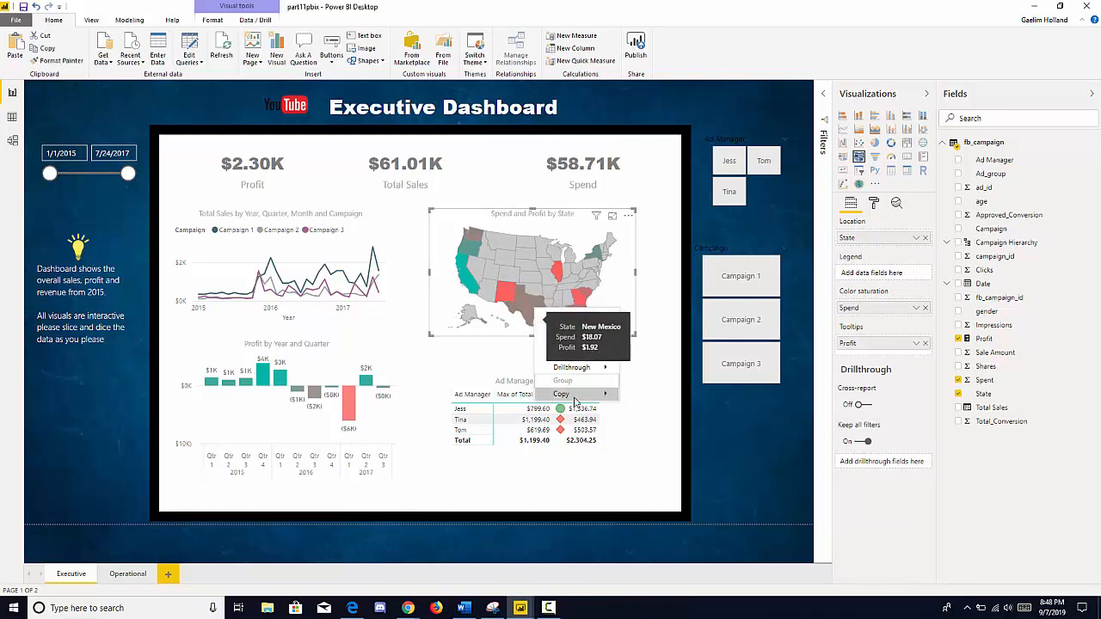
pyautogui.moveTo(574, 370)
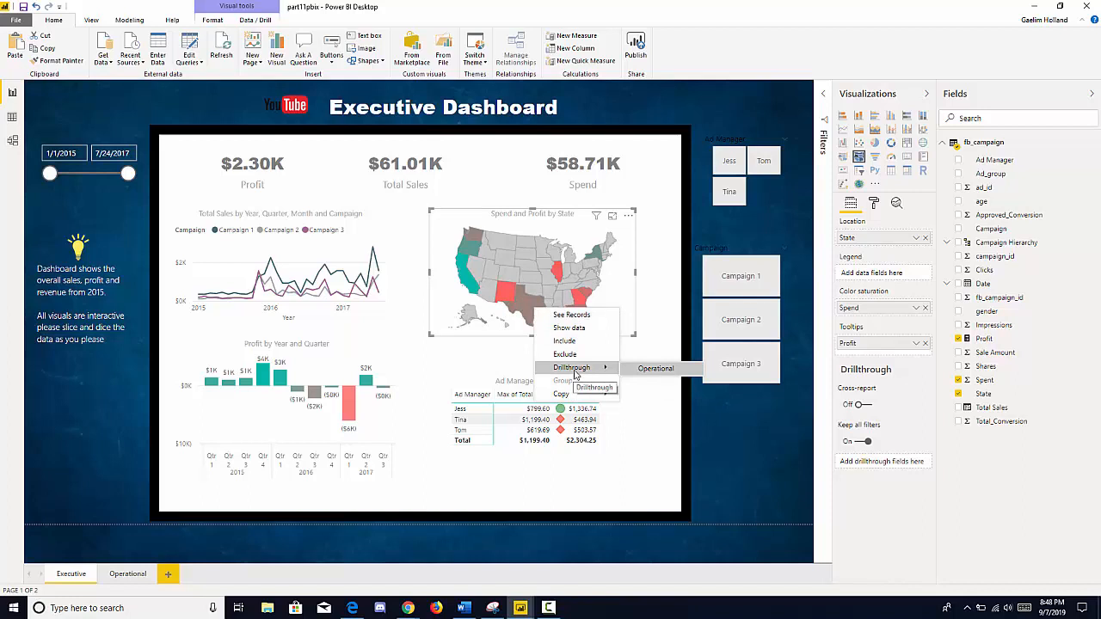
pyautogui.click(646, 372)
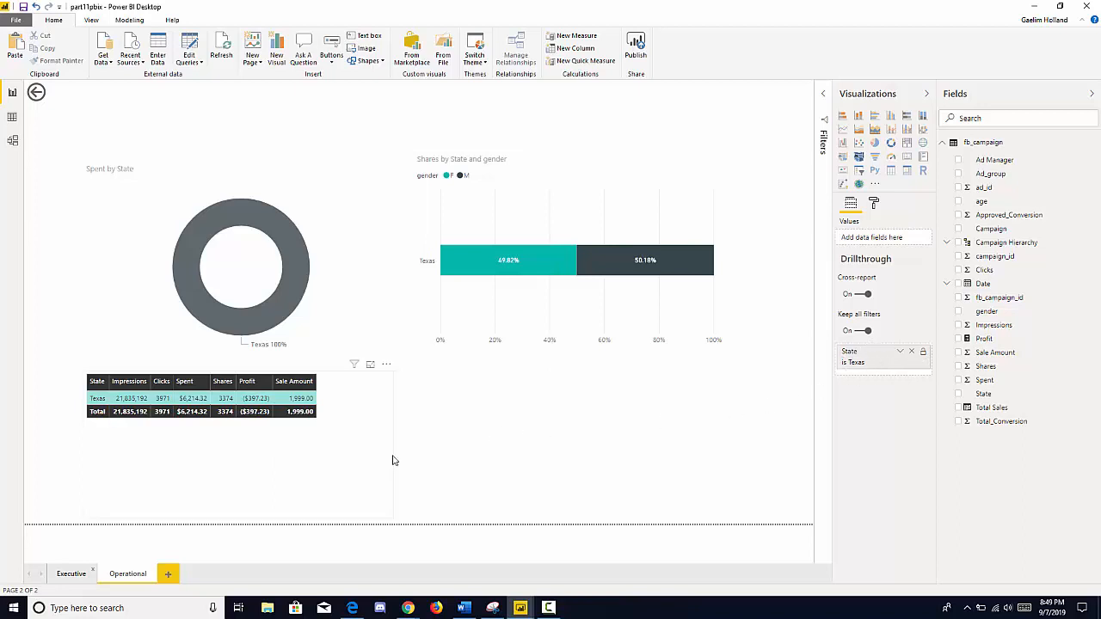
pyautogui.keyDown('ctrl'); pyautogui.click(41, 95); pyautogui.keyUp('ctrl')
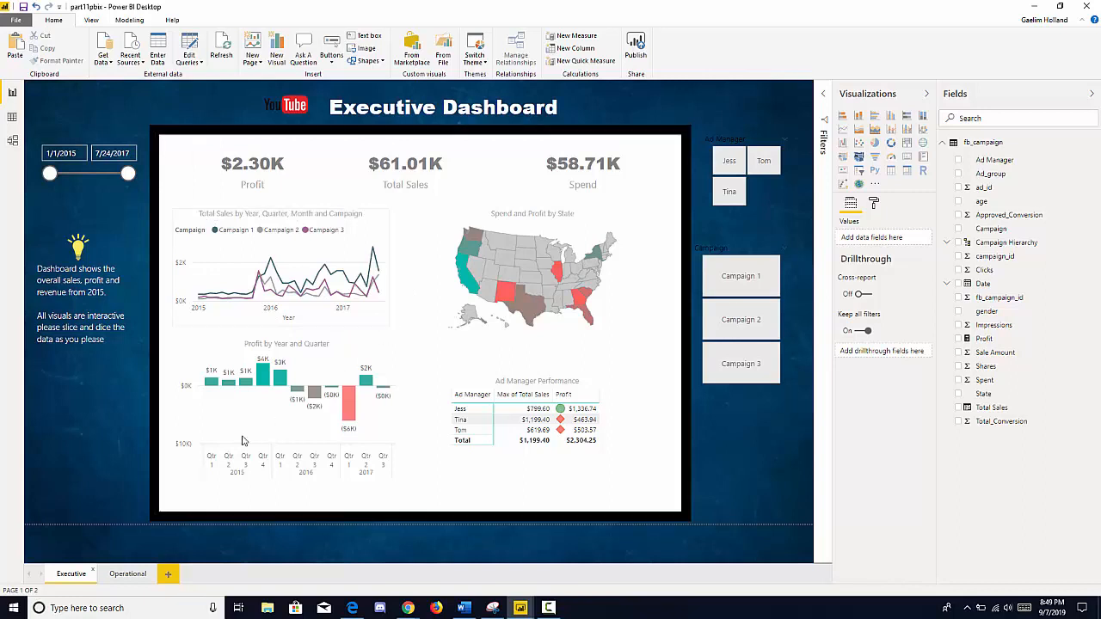
# - Clear the Operational page's State drillthrough filter and stack the donut chart above the stacked bar chart in the page's right half
pyautogui.click(120, 576)
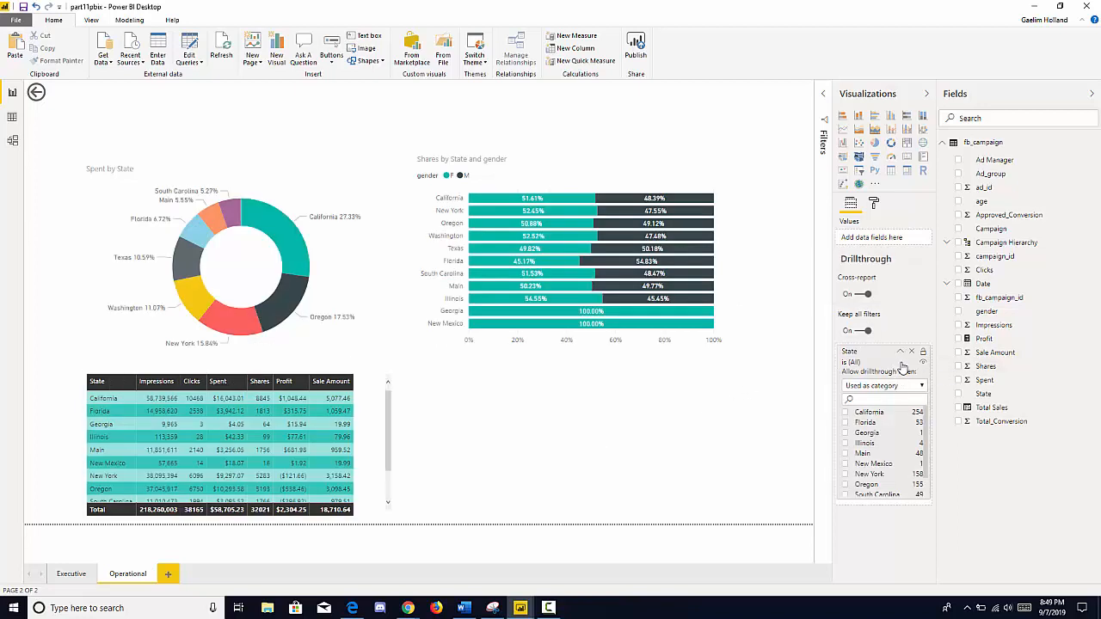
pyautogui.click(899, 354)
pyautogui.click(612, 182)
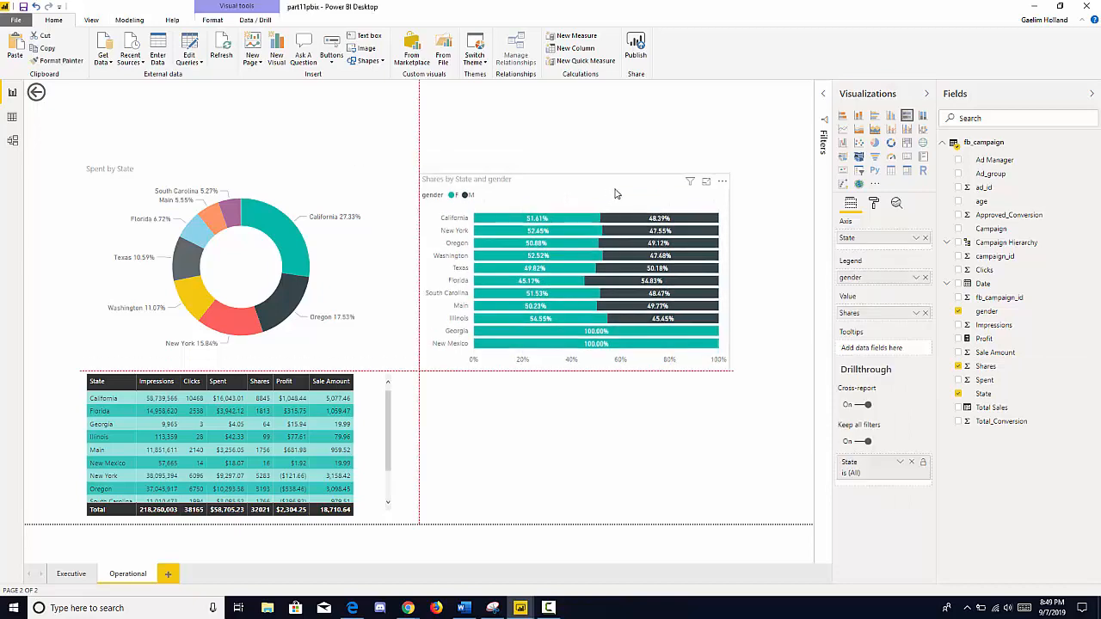
pyautogui.moveTo(615, 193); pyautogui.dragTo(616, 315)
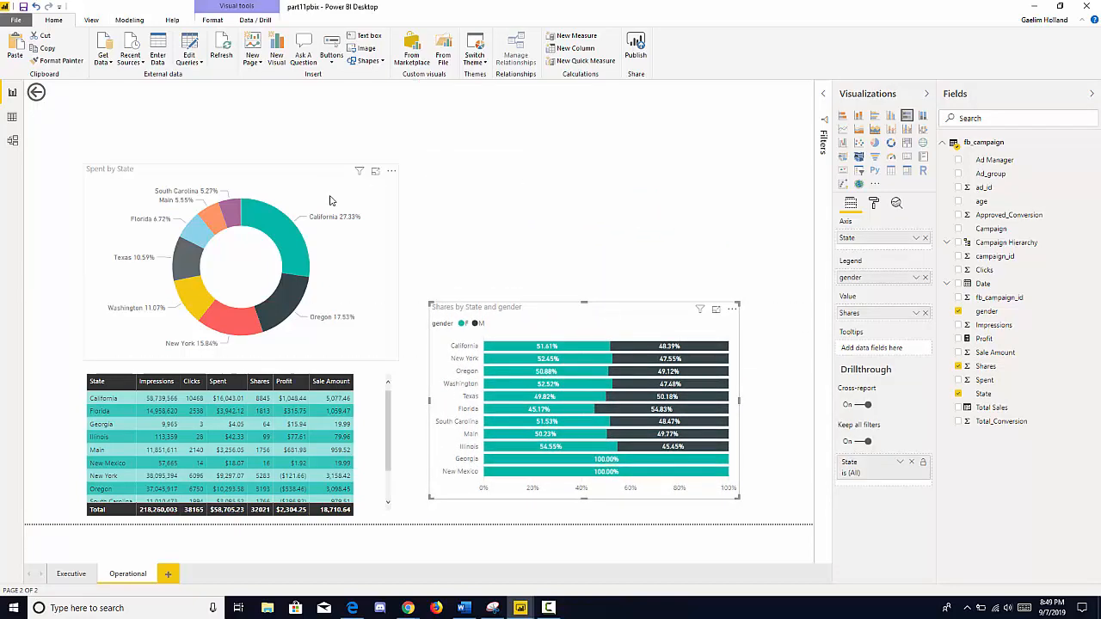
pyautogui.moveTo(329, 200); pyautogui.dragTo(724, 141)
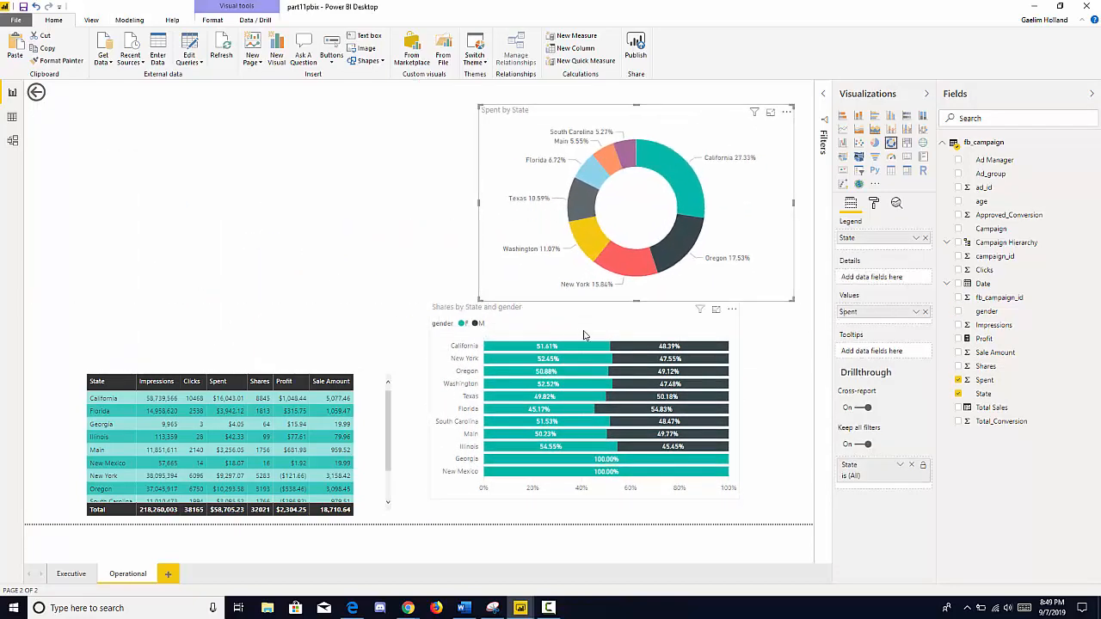
pyautogui.moveTo(590, 333); pyautogui.dragTo(604, 353)
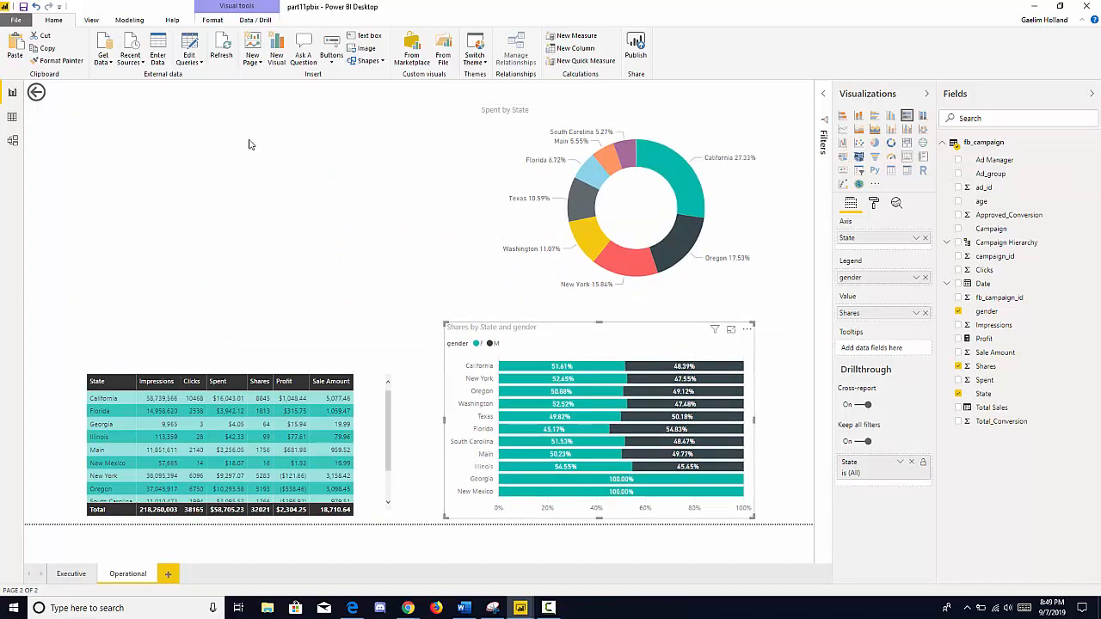
# - Add a card visual showing the State field and place it in the empty area above the State table
pyautogui.click(160, 205)
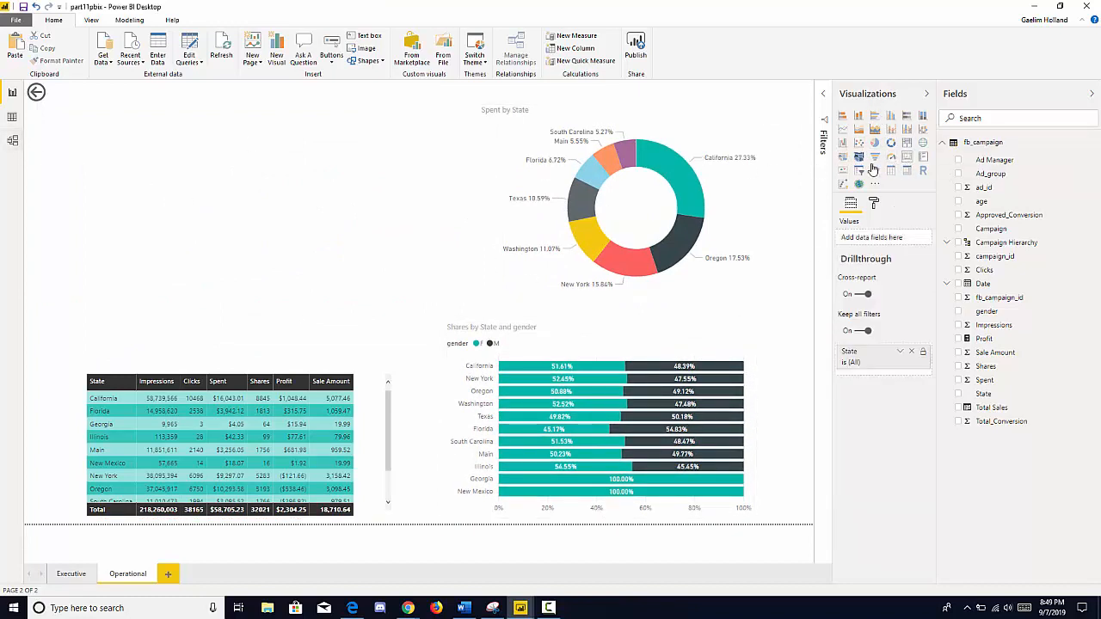
pyautogui.click(906, 156)
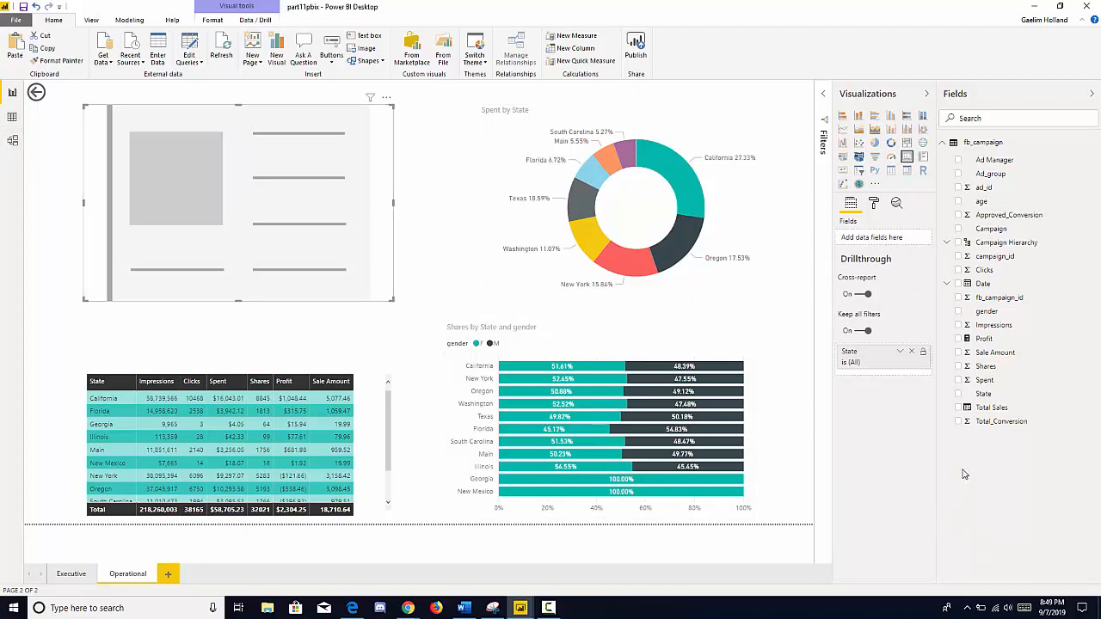
pyautogui.moveTo(303, 262); pyautogui.dragTo(322, 270)
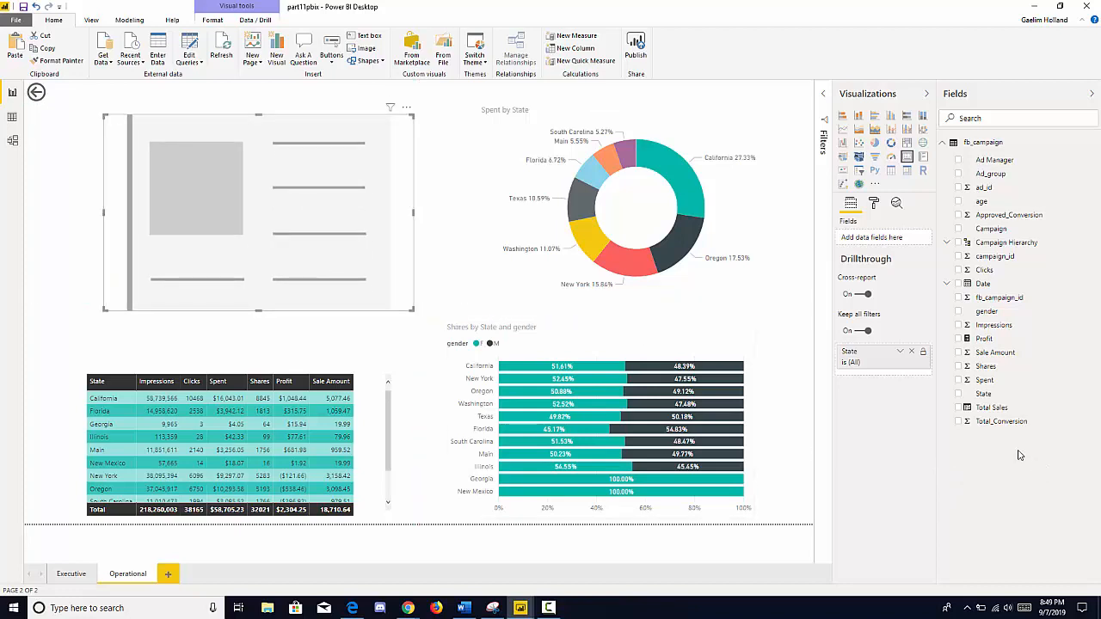
pyautogui.click(960, 396)
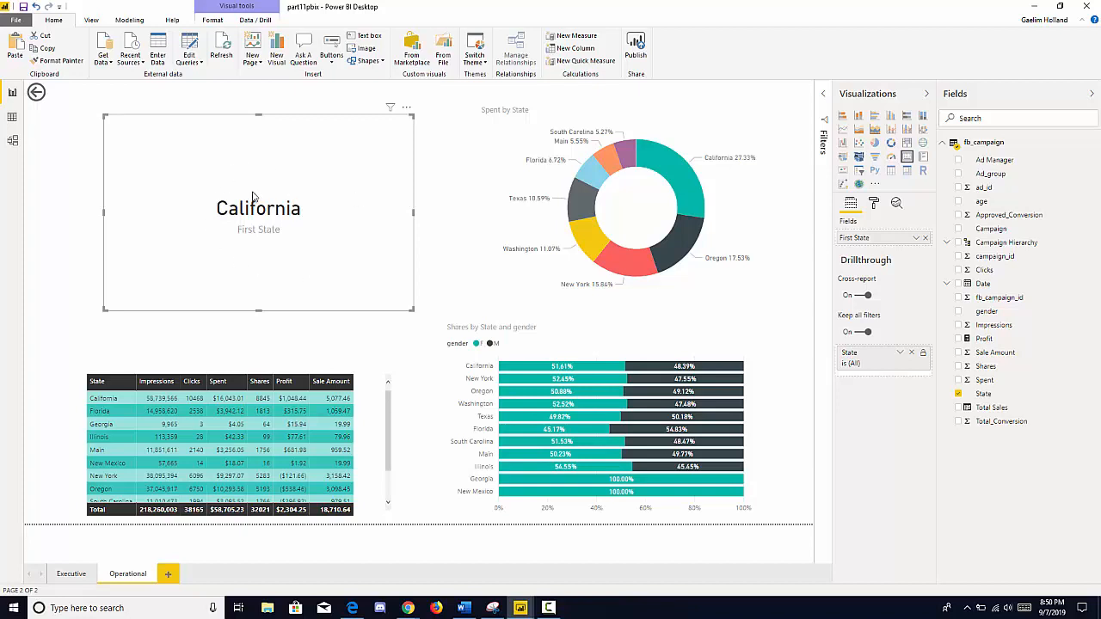
pyautogui.moveTo(251, 227); pyautogui.dragTo(246, 218)
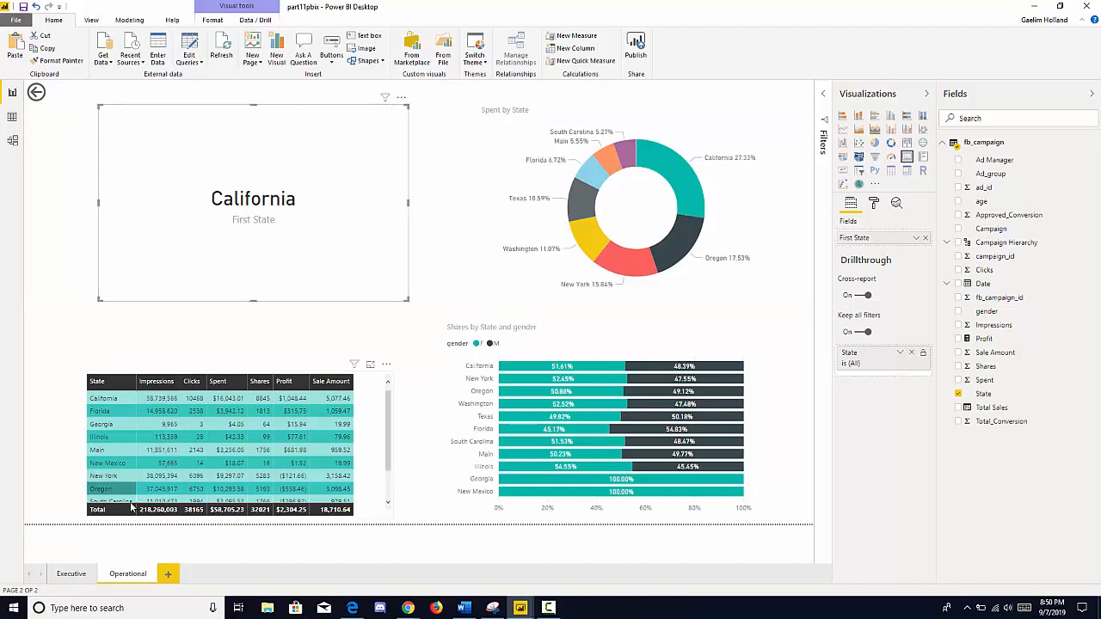
# - Drill through from New York on the Executive page's Spend and Profit by State map to the Operational page
pyautogui.click(71, 573)
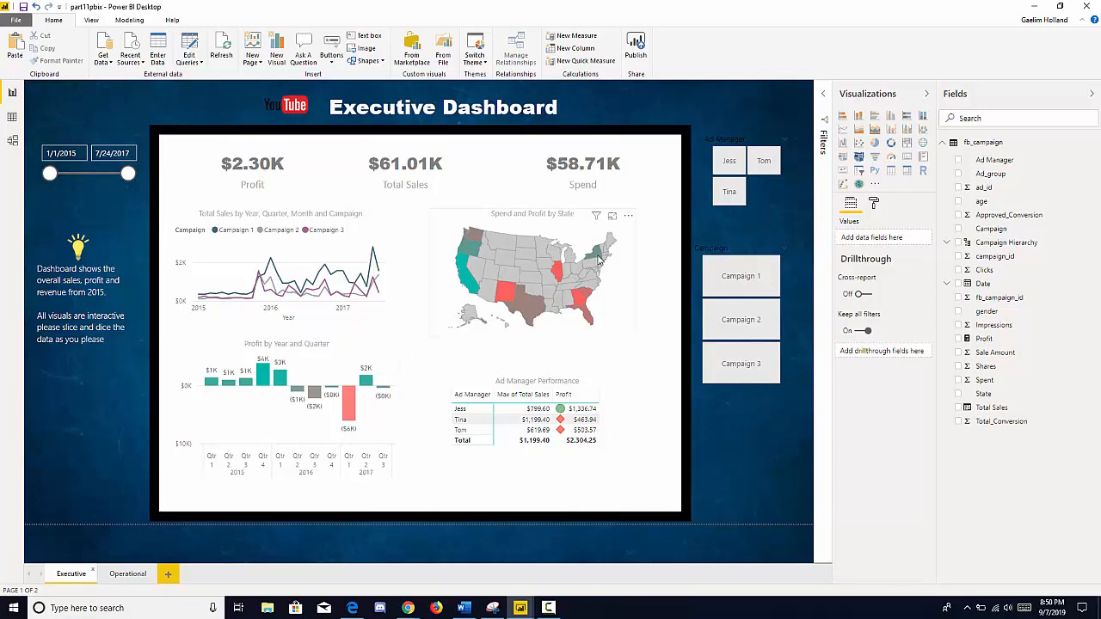
pyautogui.moveTo(597, 256)
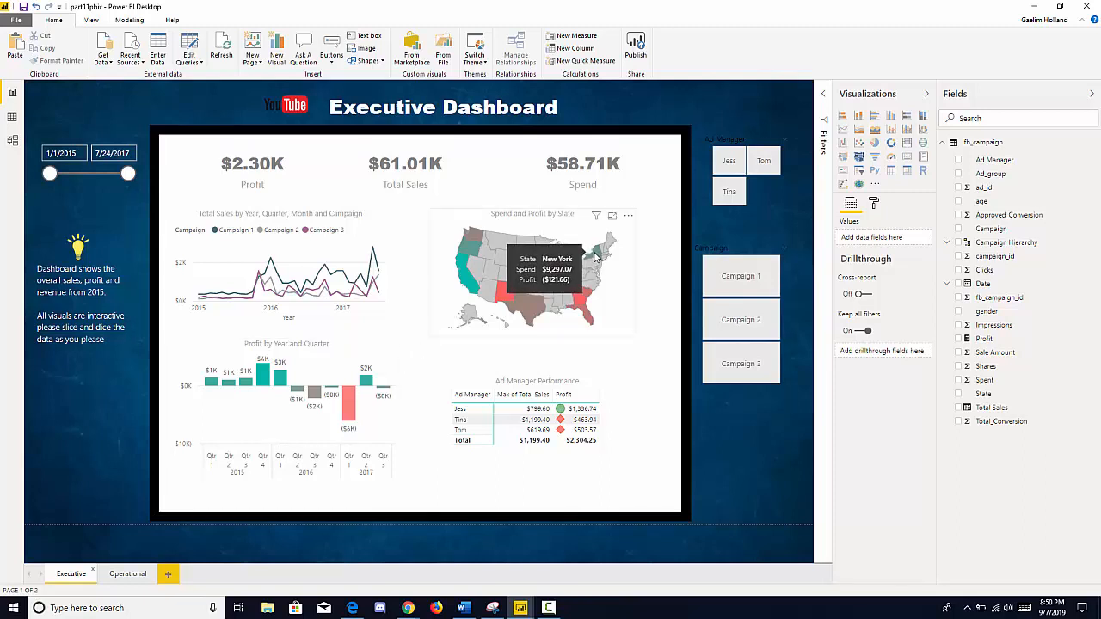
pyautogui.rightClick(597, 256)
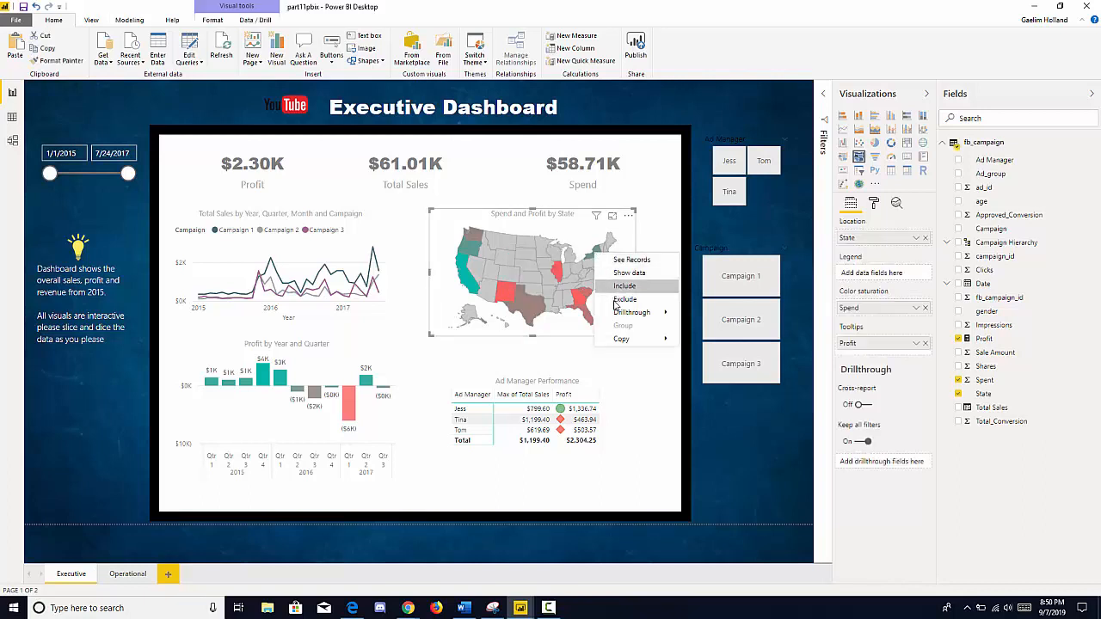
pyautogui.moveTo(617, 316)
pyautogui.click(693, 315)
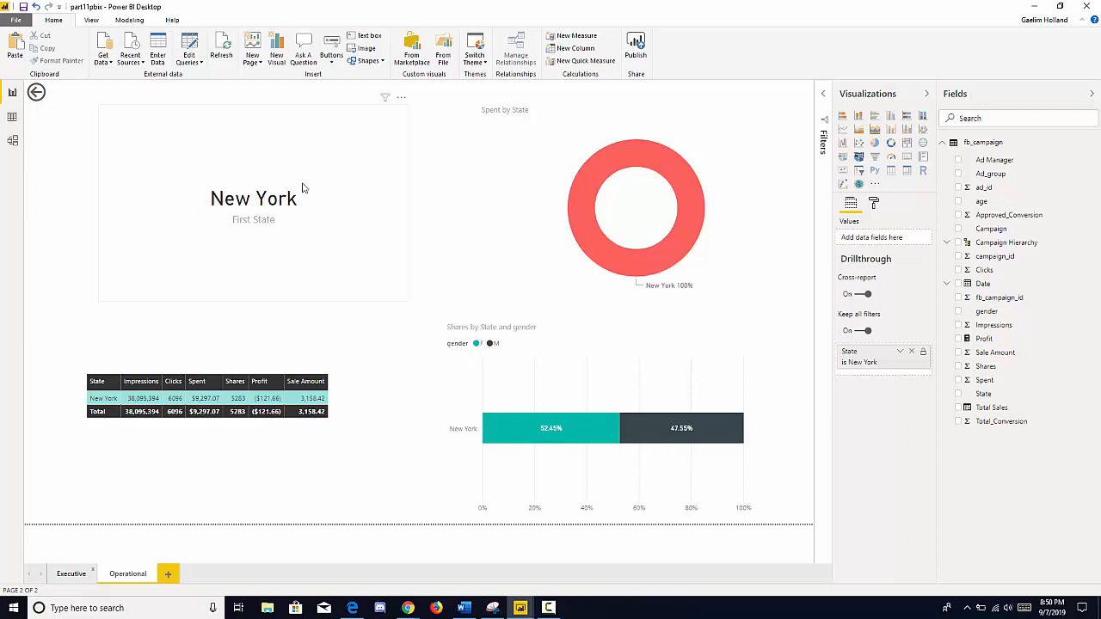
# - Reduce the height of the state name card and move it slightly lower, clearing the New York drillthrough filter
pyautogui.click(264, 298)
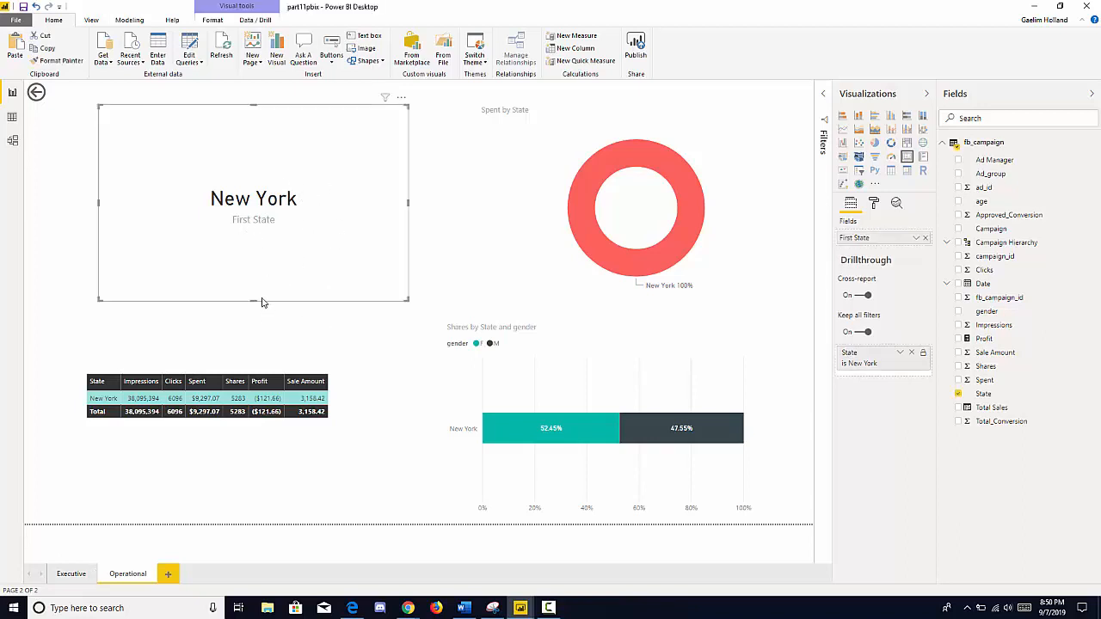
pyautogui.moveTo(255, 283); pyautogui.dragTo(263, 221)
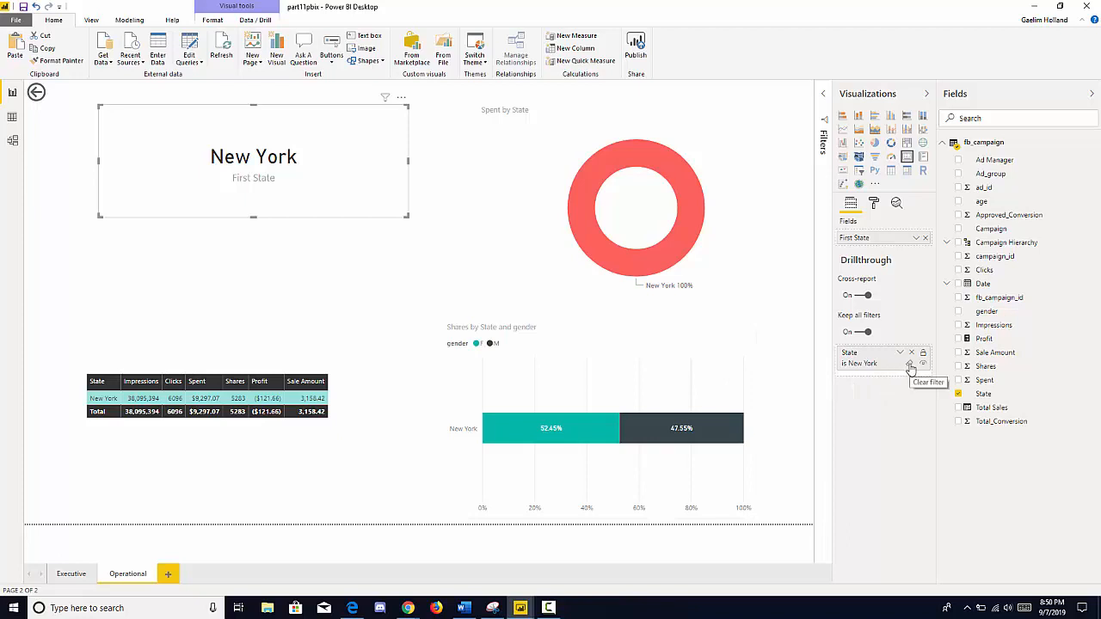
pyautogui.click(909, 365)
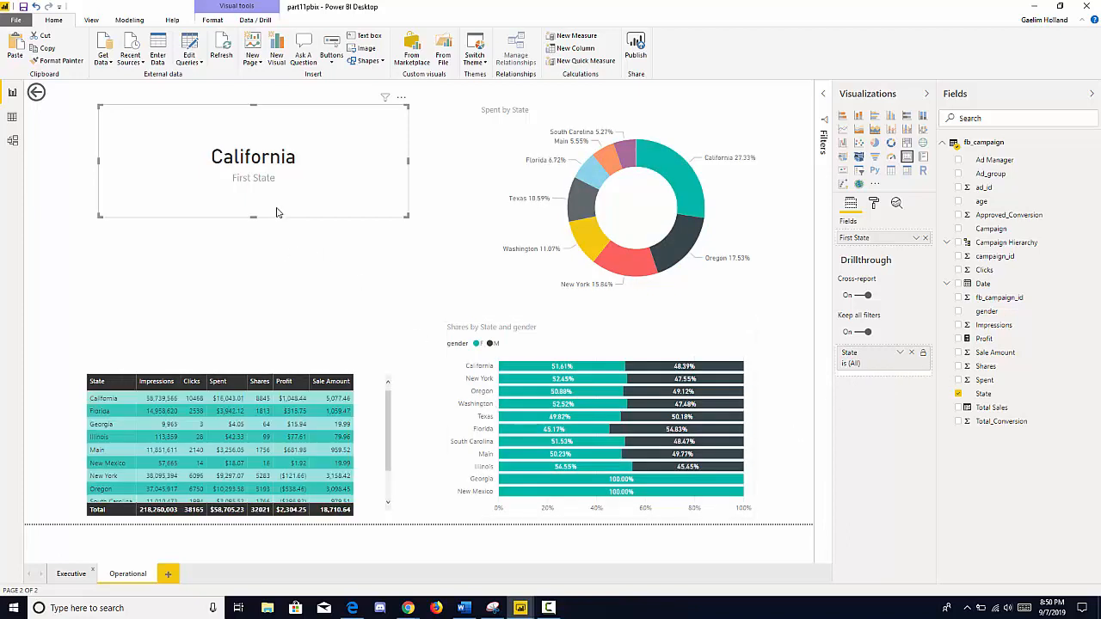
pyautogui.moveTo(277, 212); pyautogui.dragTo(282, 237)
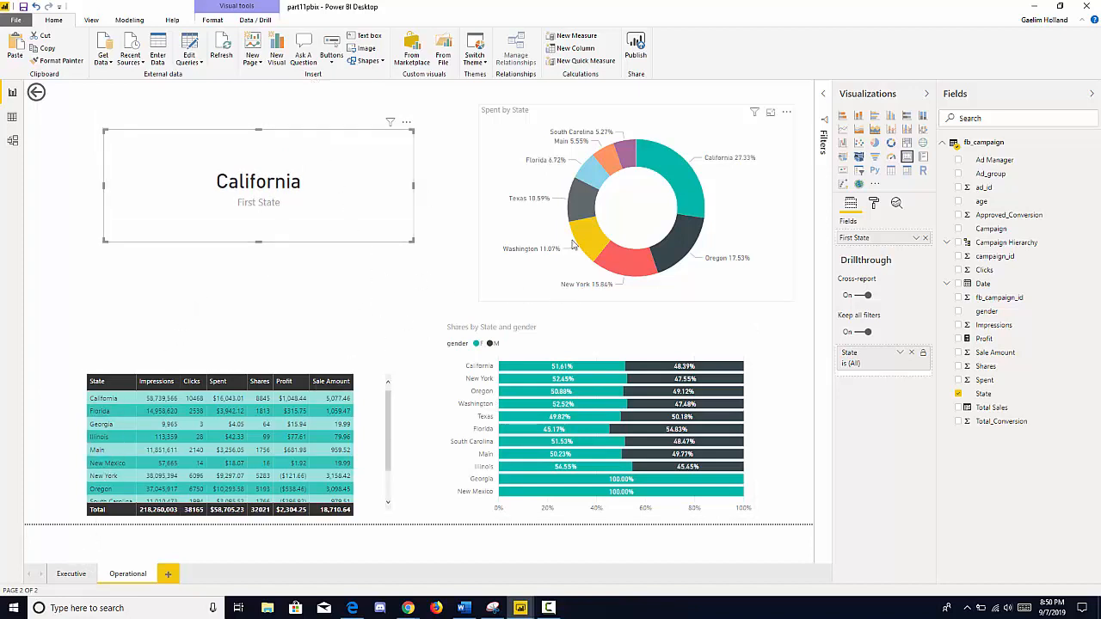
# - Align the left edges of the donut chart and stacked bar chart, and move the State table up closer to the card
pyautogui.moveTo(531, 188); pyautogui.dragTo(483, 202)
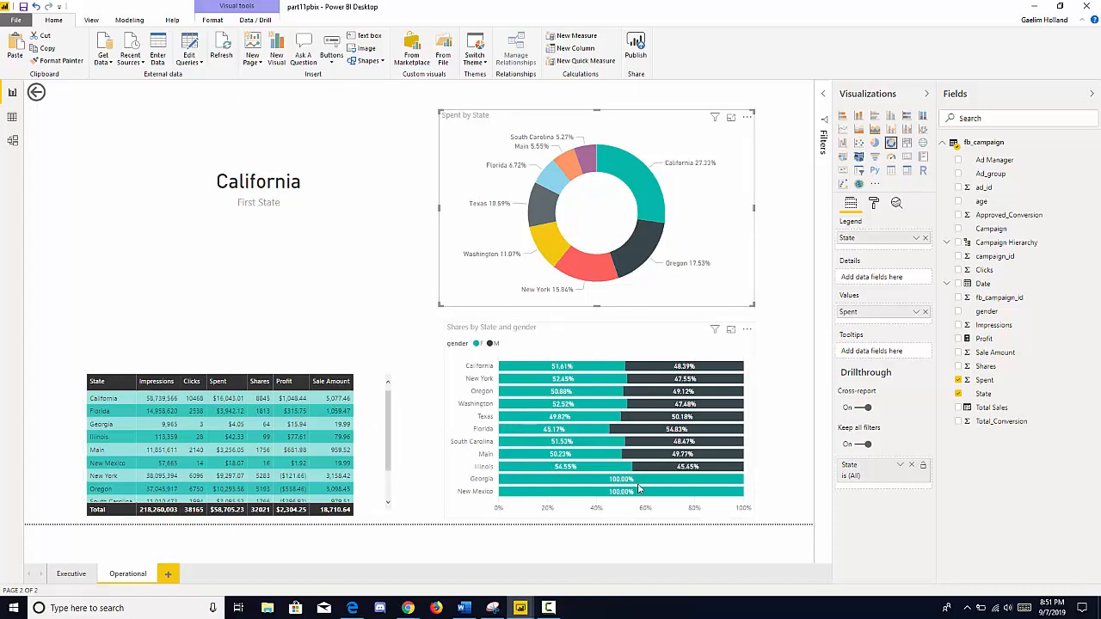
pyautogui.moveTo(638, 487)
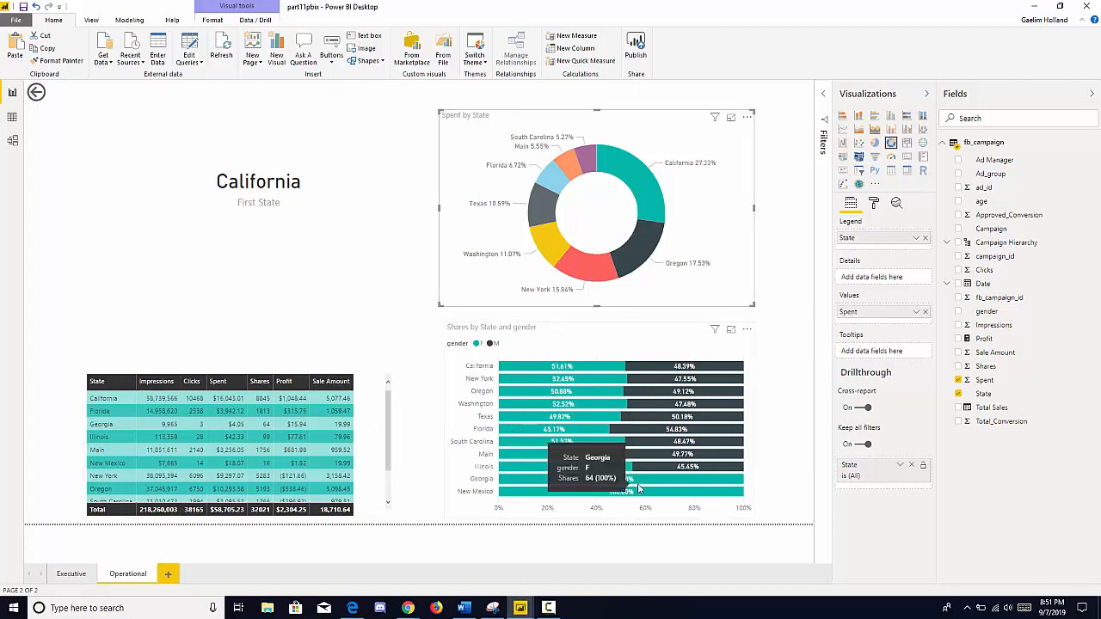
pyautogui.click(582, 343)
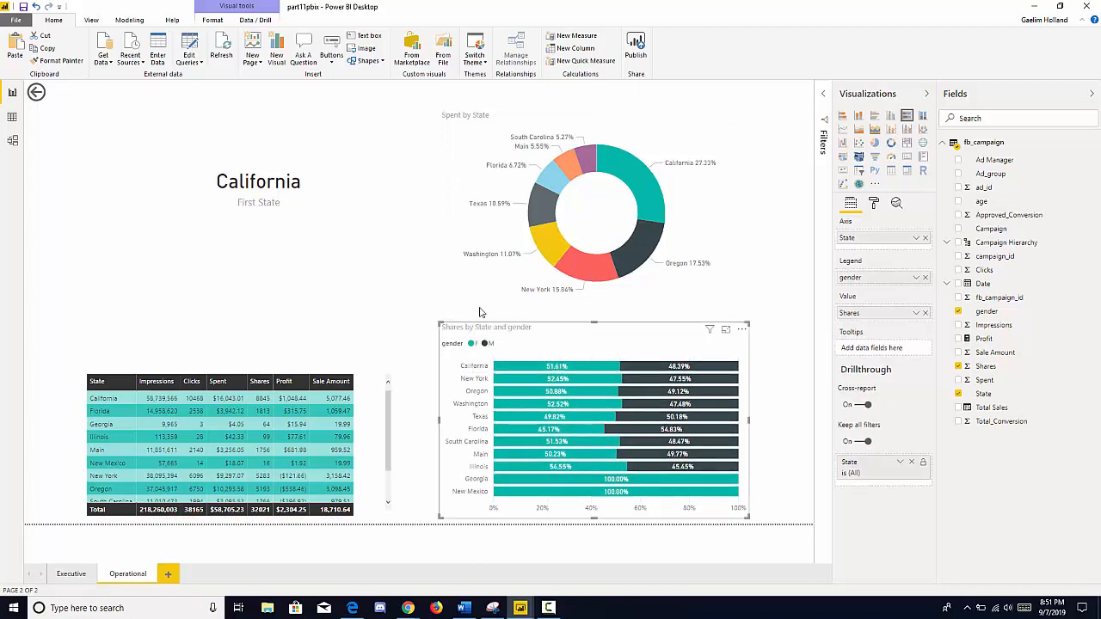
pyautogui.moveTo(392, 414); pyautogui.dragTo(384, 391)
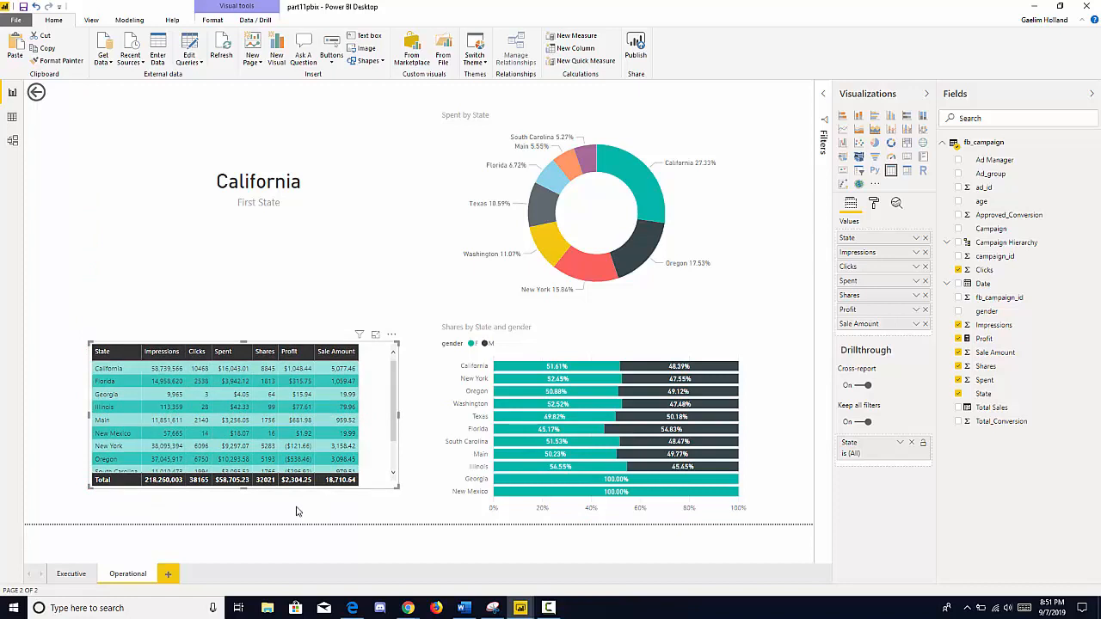